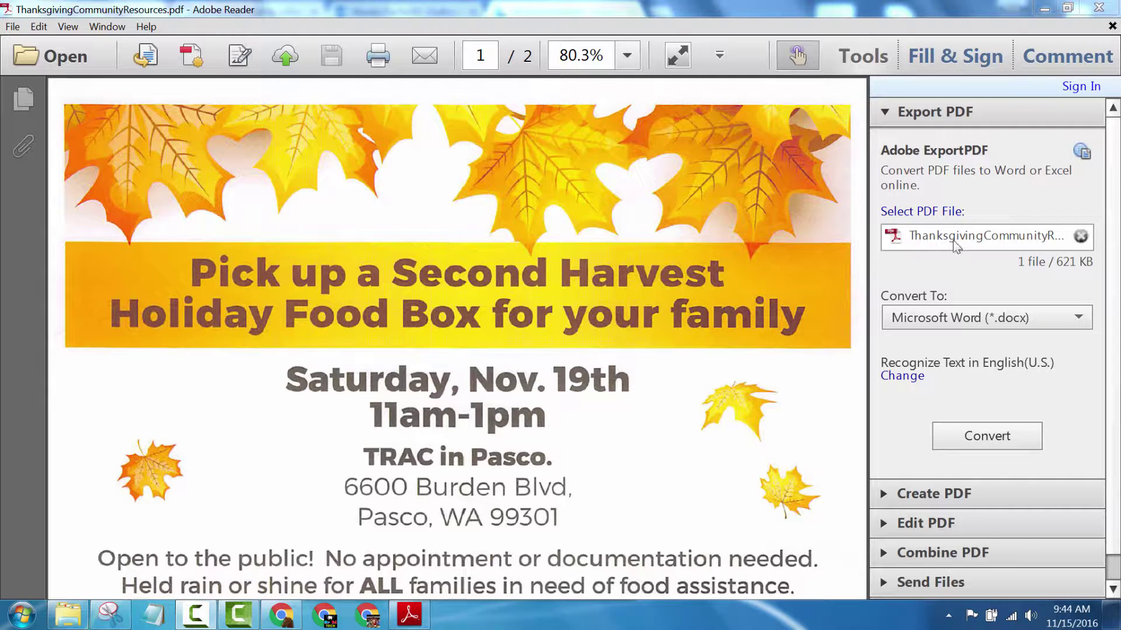
# Close the Thanksgiving flyer PDF in Adobe Reader to get back to the Desktop folder.
pyautogui.click(1098, 7)
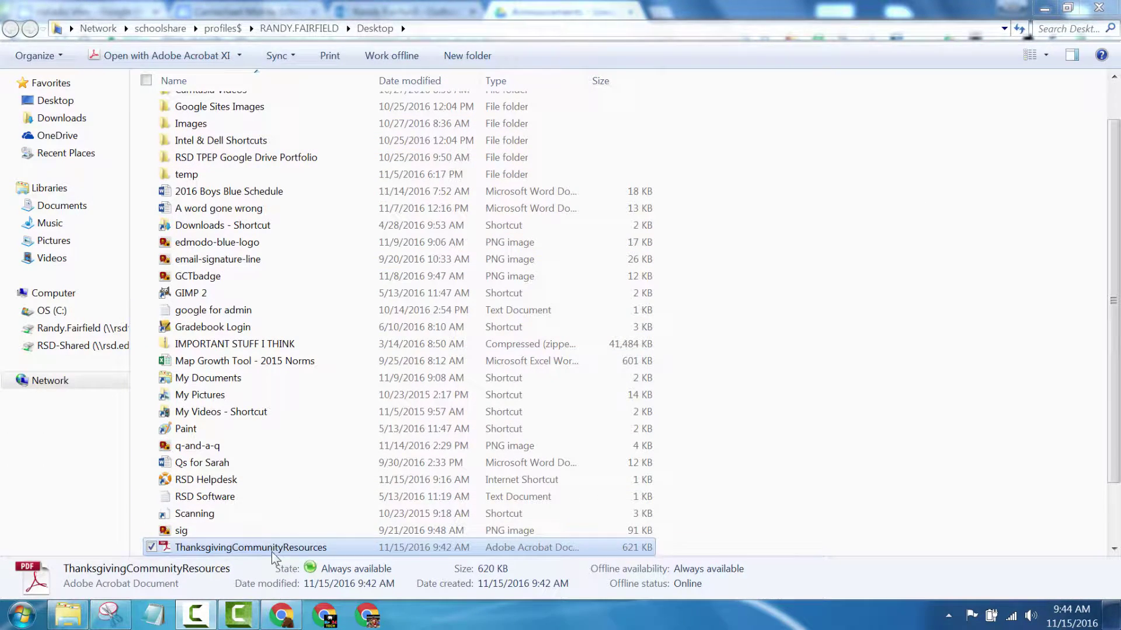
# In Drive, go up from Announcements to the CMS - Website folder holding Public and Intranet.
pyautogui.click(286, 624)
pyautogui.click(500, 525)
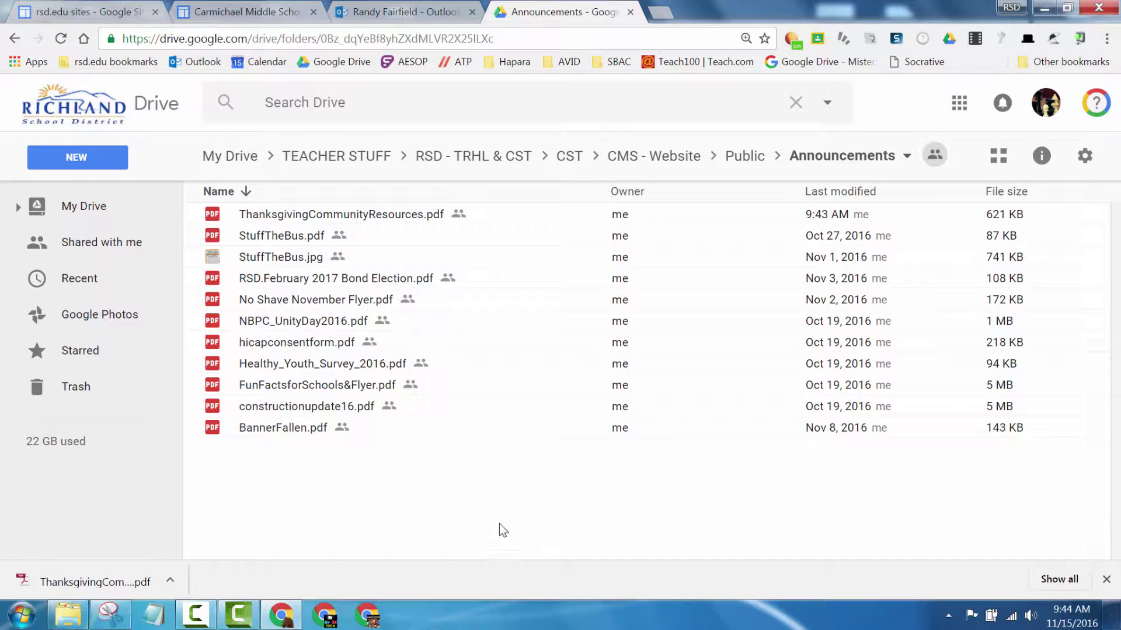
pyautogui.click(636, 156)
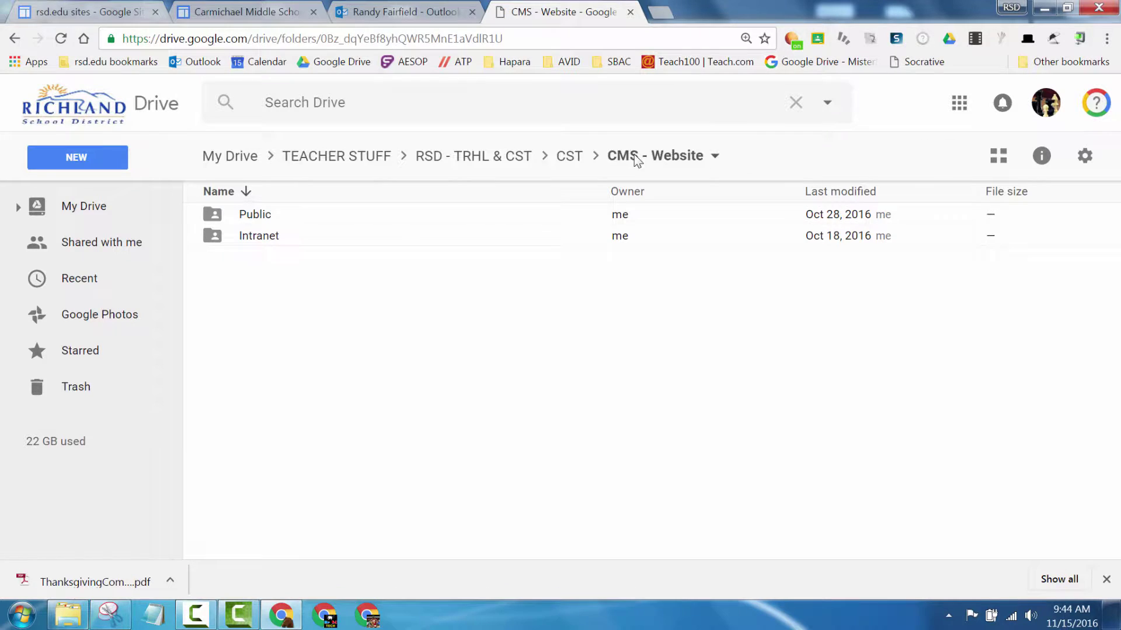
pyautogui.moveTo(289, 304); pyautogui.dragTo(285, 367)
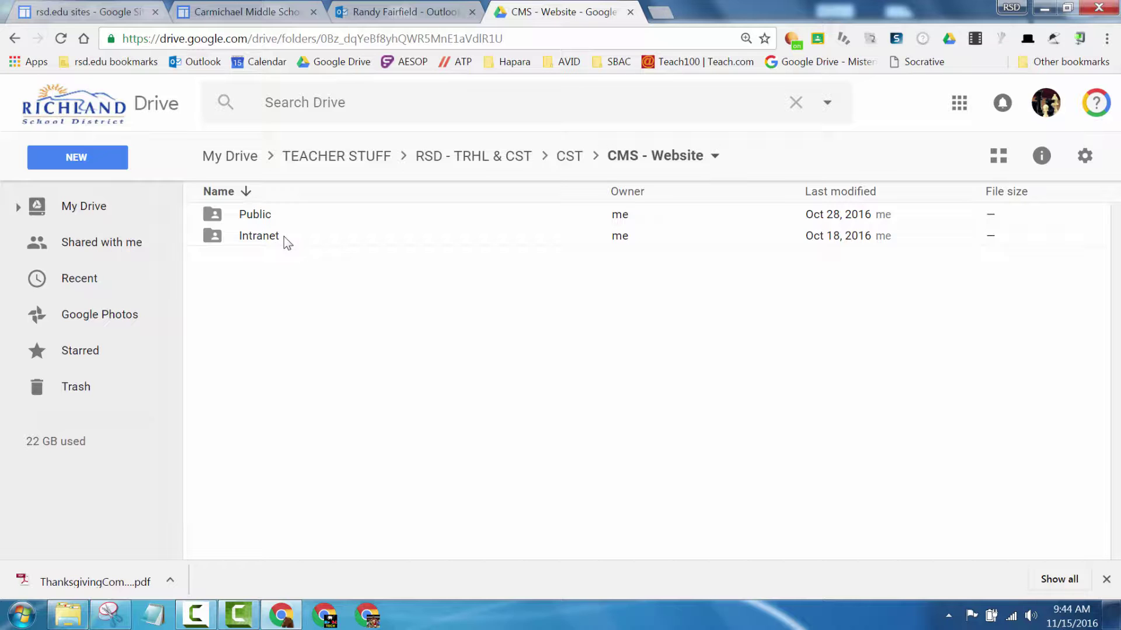
pyautogui.click(272, 222)
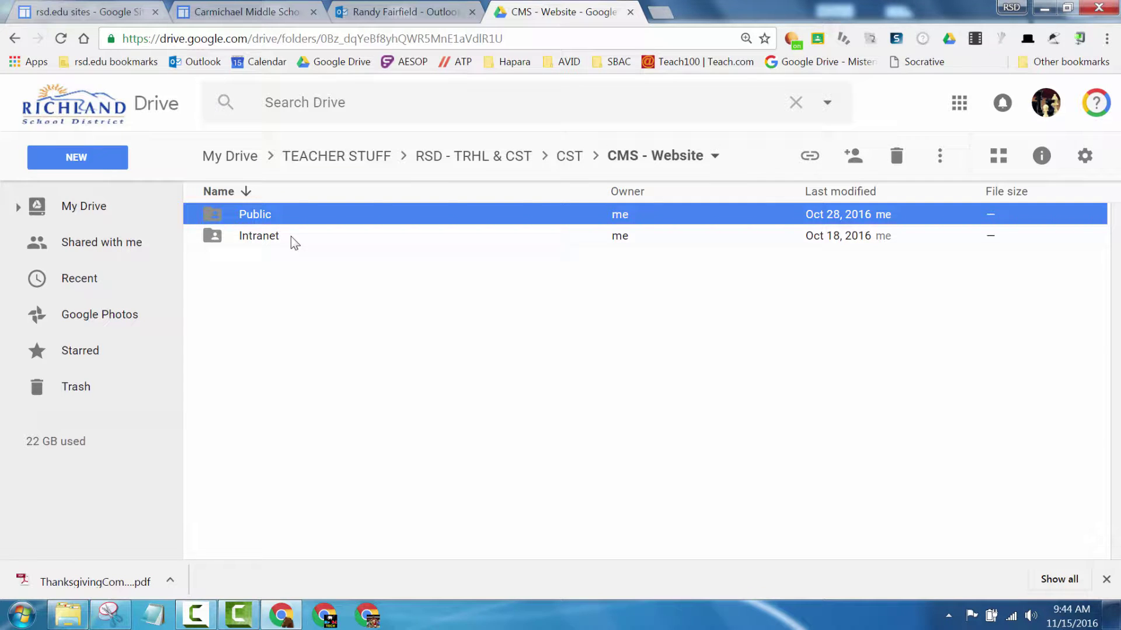
pyautogui.click(290, 237)
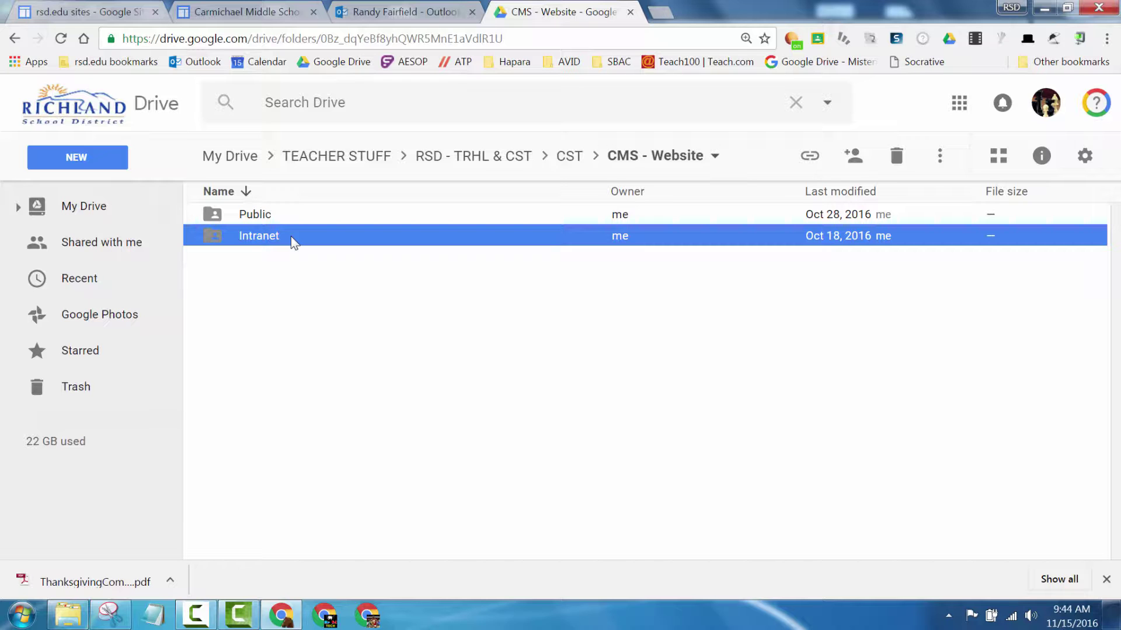
pyautogui.rightClick(264, 216)
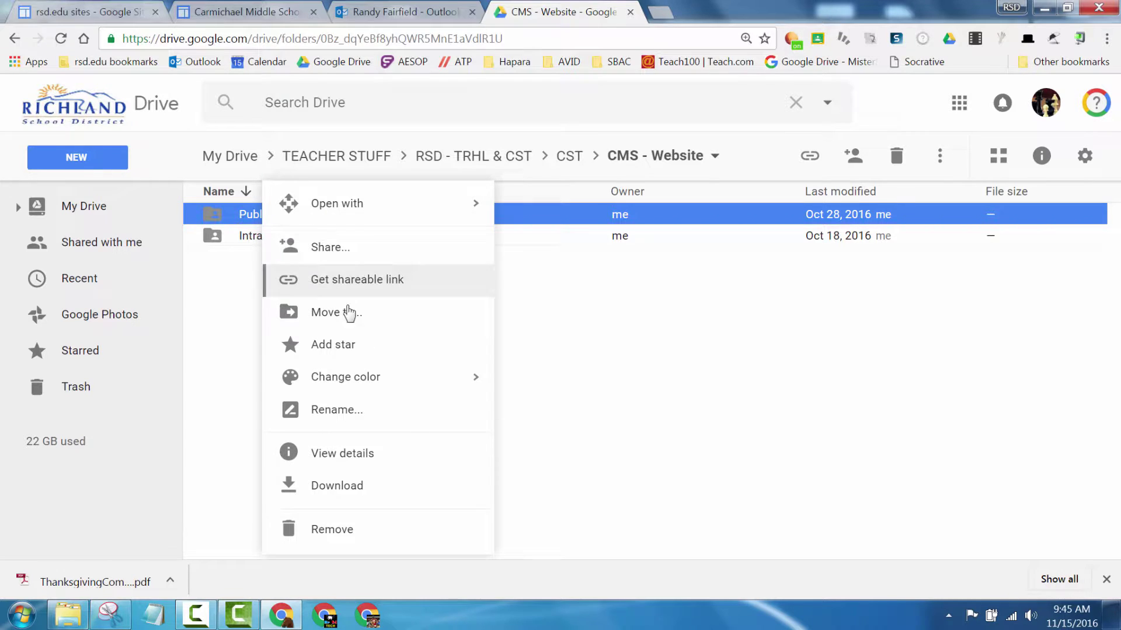
pyautogui.click(329, 248)
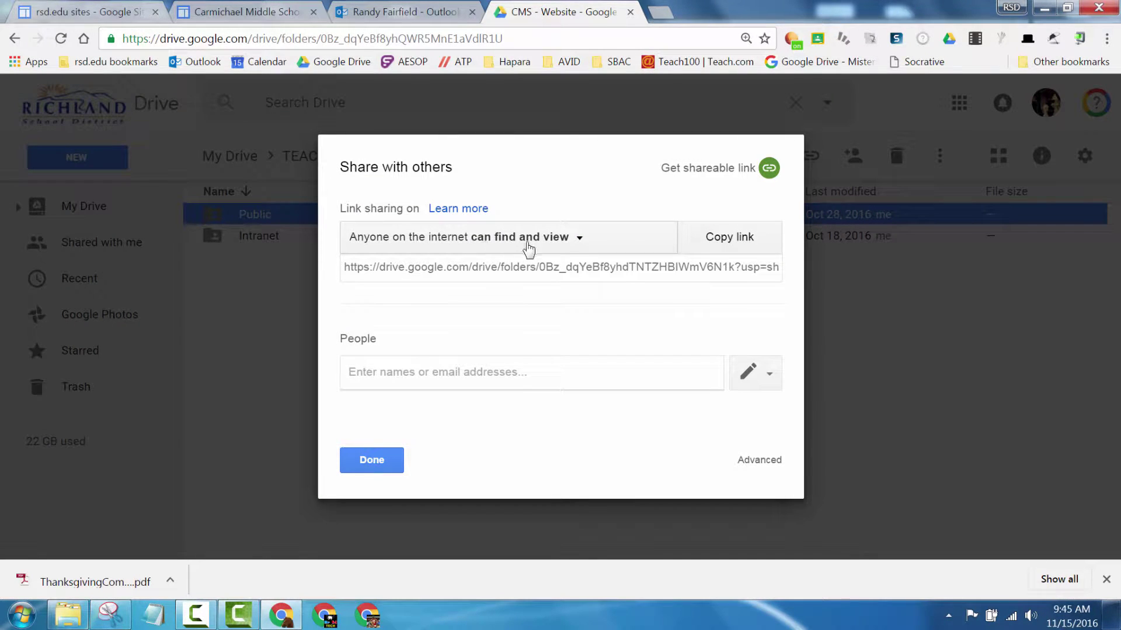
pyautogui.click(586, 243)
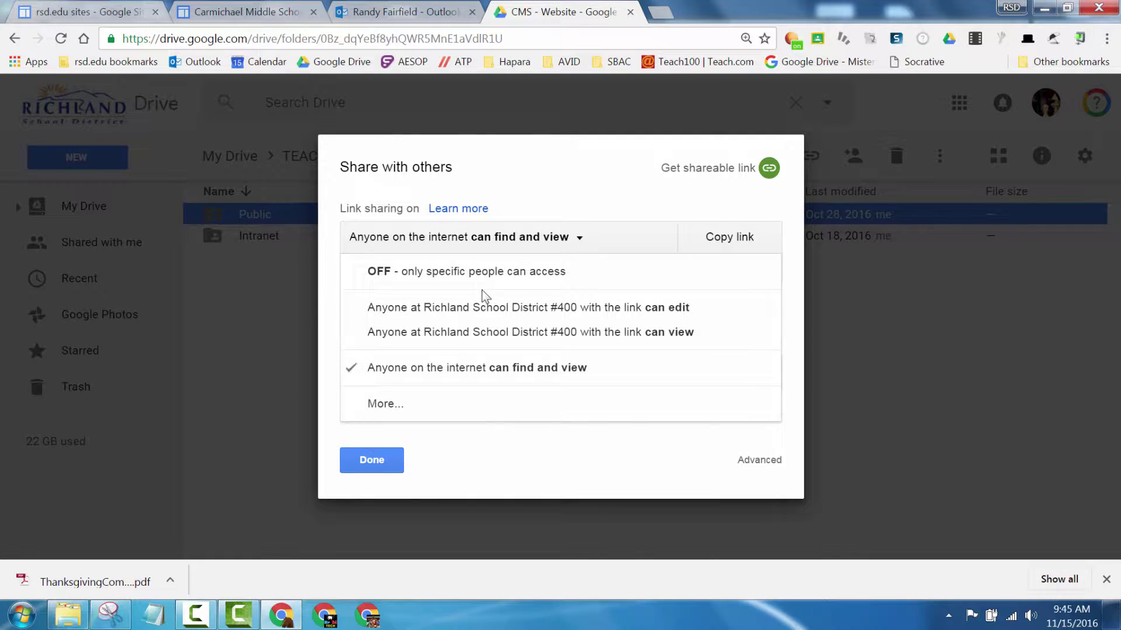
pyautogui.click(528, 439)
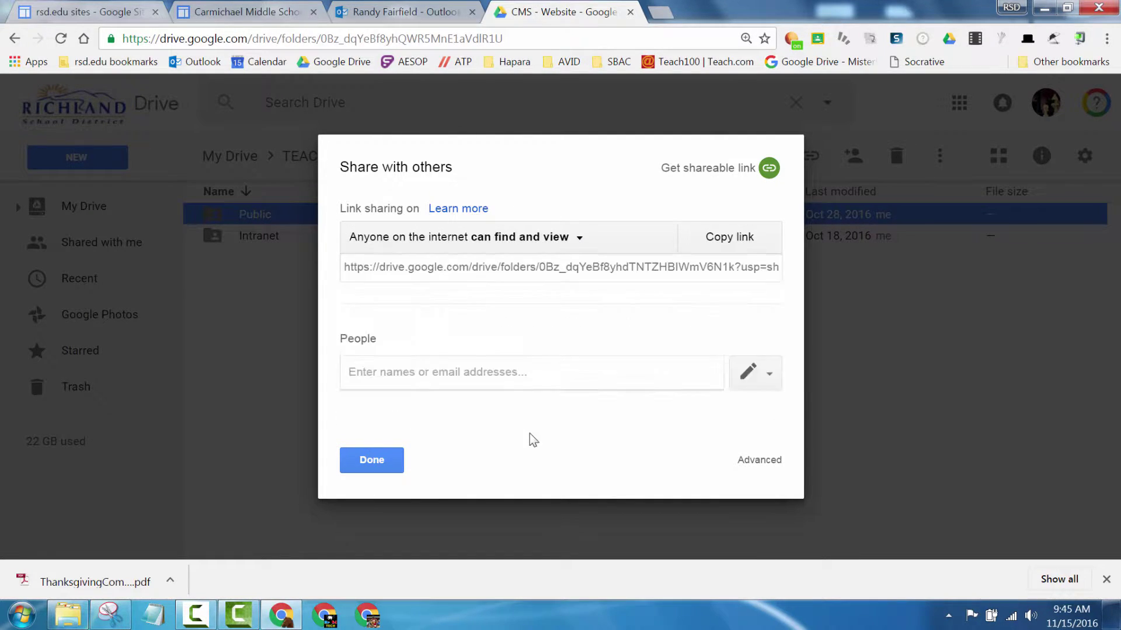
pyautogui.click(767, 461)
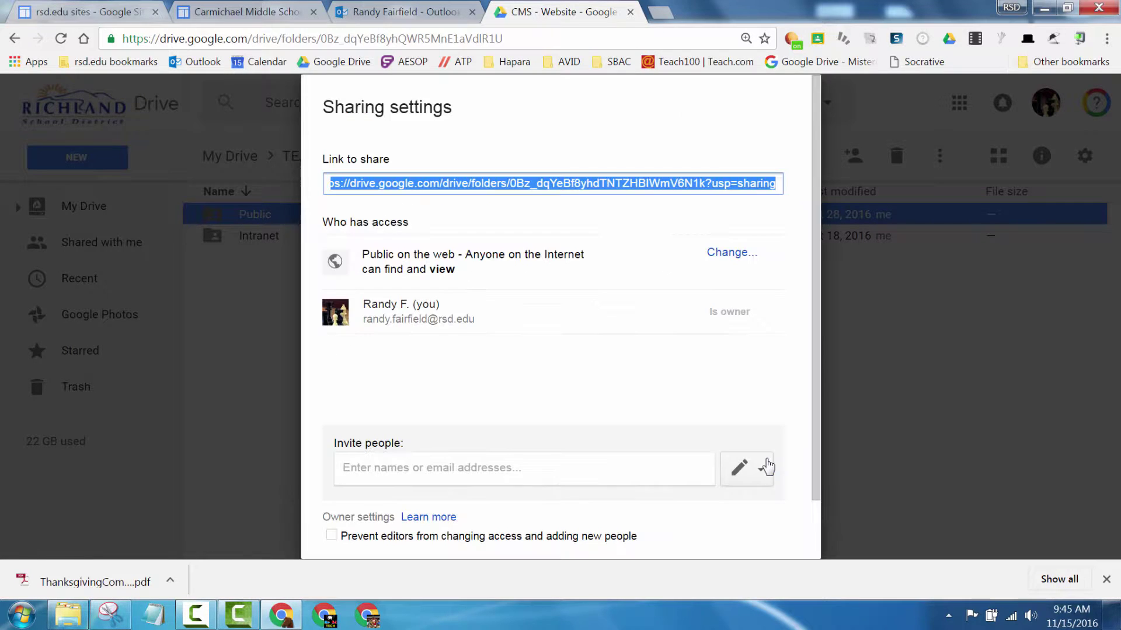
pyautogui.click(722, 255)
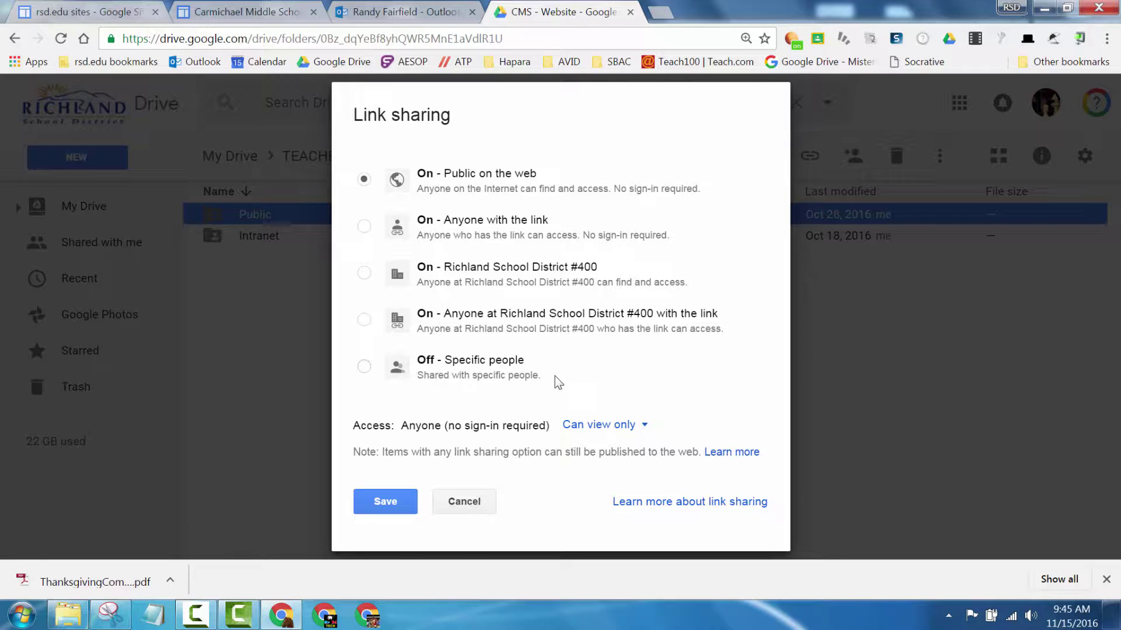
pyautogui.click(465, 503)
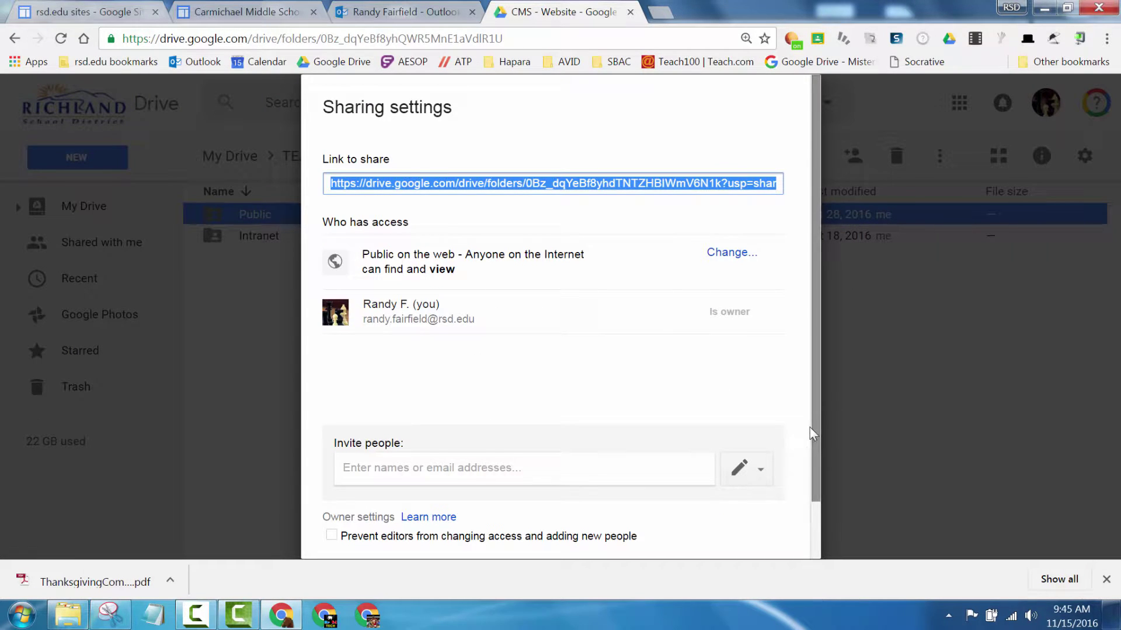
pyautogui.scroll(-2, 808, 435)
pyautogui.click(362, 519)
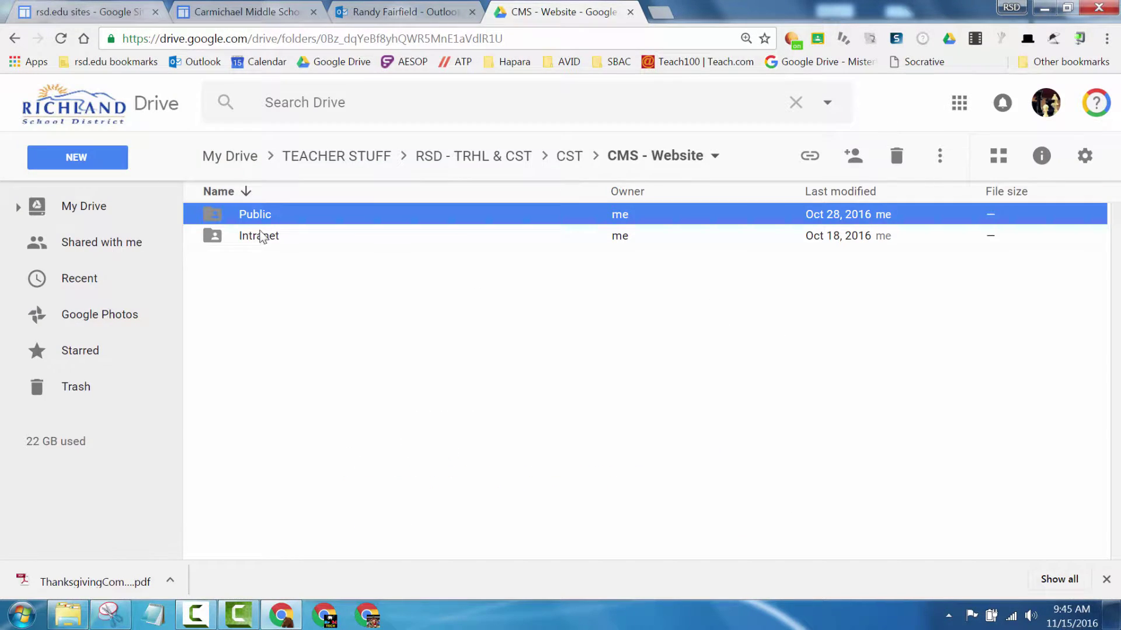
# Open Public > Announcements and preview ThanksgivingCommunityResources.pdf.
pyautogui.doubleClick(260, 216)
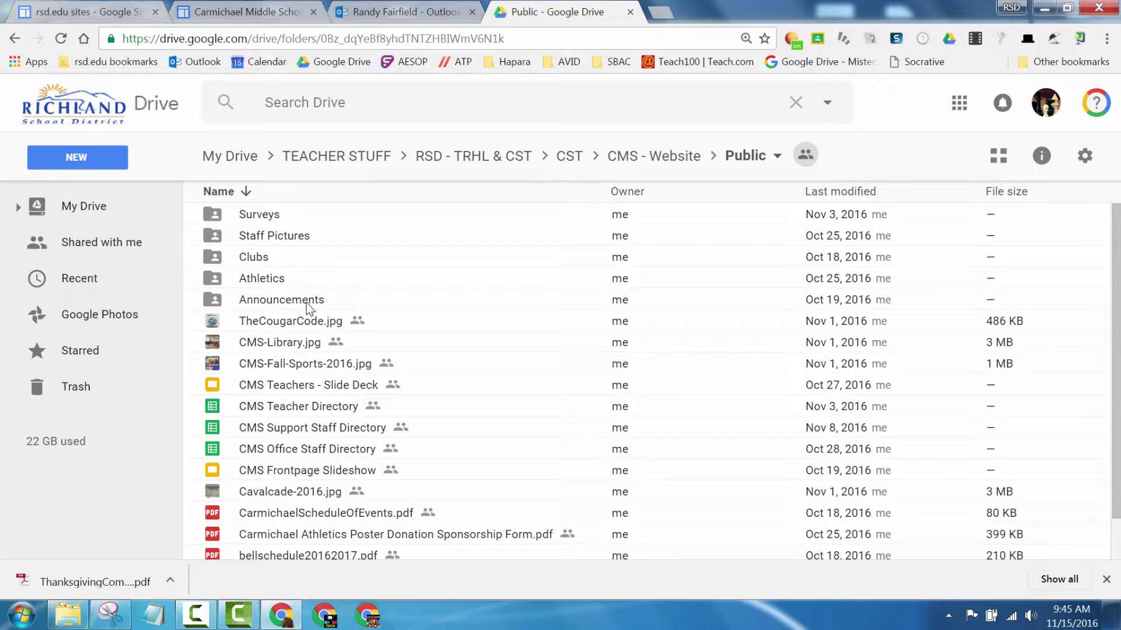
pyautogui.doubleClick(306, 302)
pyautogui.moveTo(370, 510)
pyautogui.mouseDown()
pyautogui.moveTo(362, 468)
pyautogui.moveTo(299, 432)
pyautogui.moveTo(306, 485)
pyautogui.mouseUp()
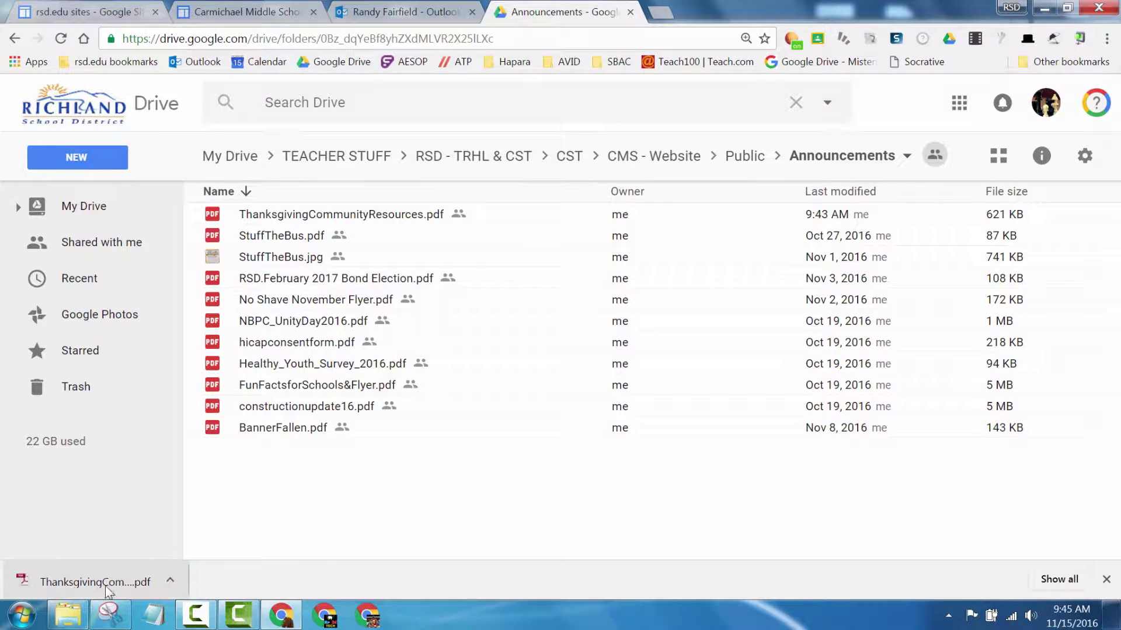
pyautogui.click(327, 217)
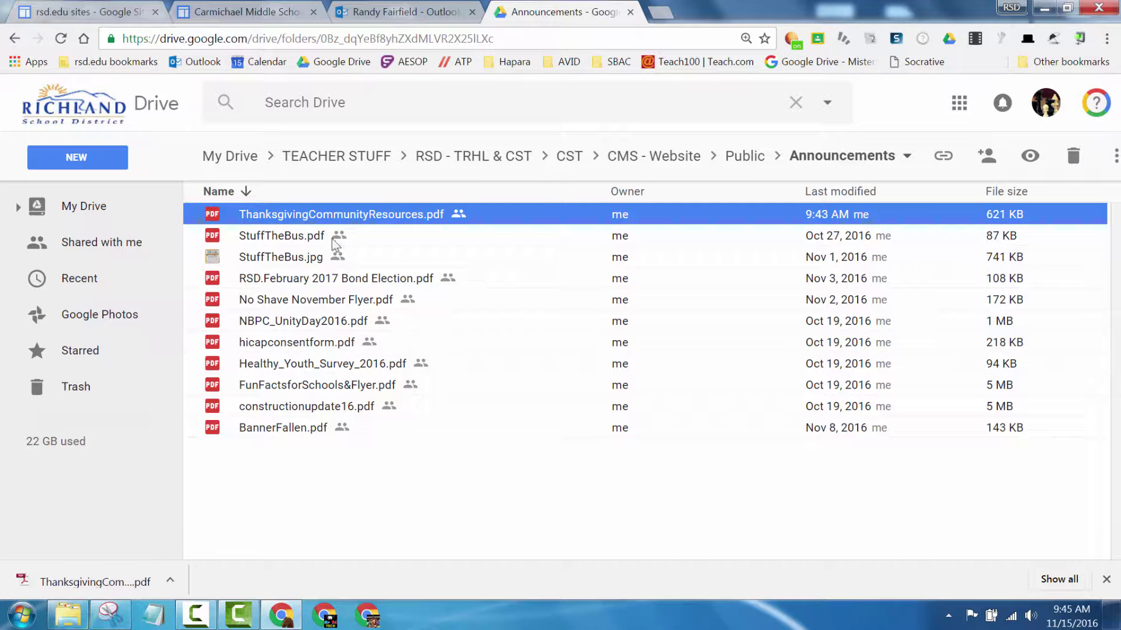
pyautogui.doubleClick(347, 217)
pyautogui.scroll(-5, 255, 511)
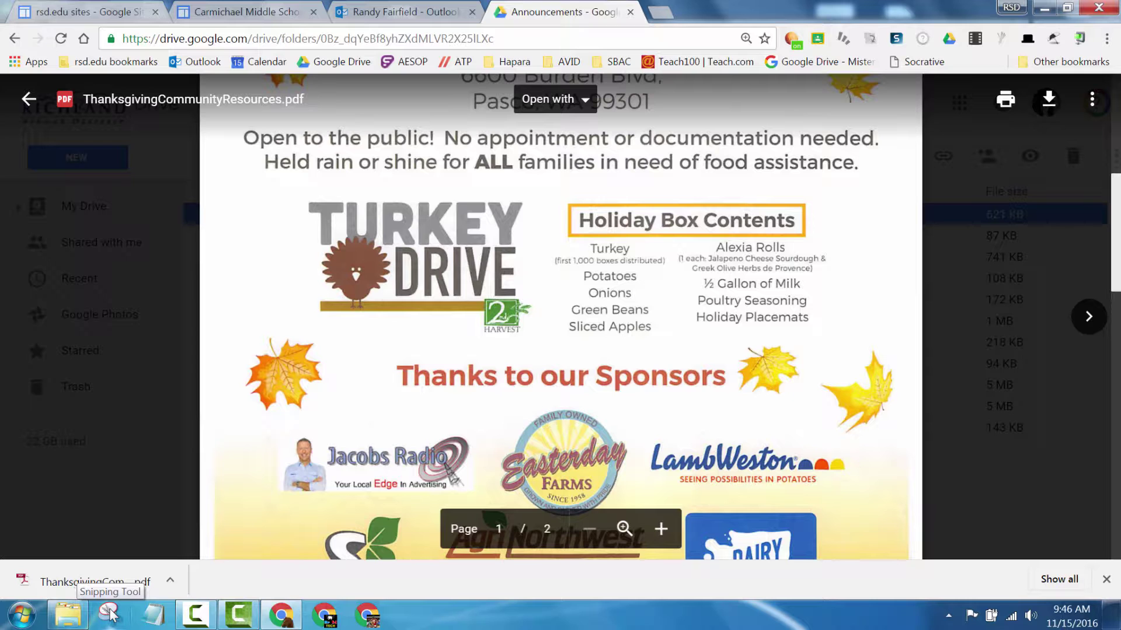
pyautogui.click(23, 616)
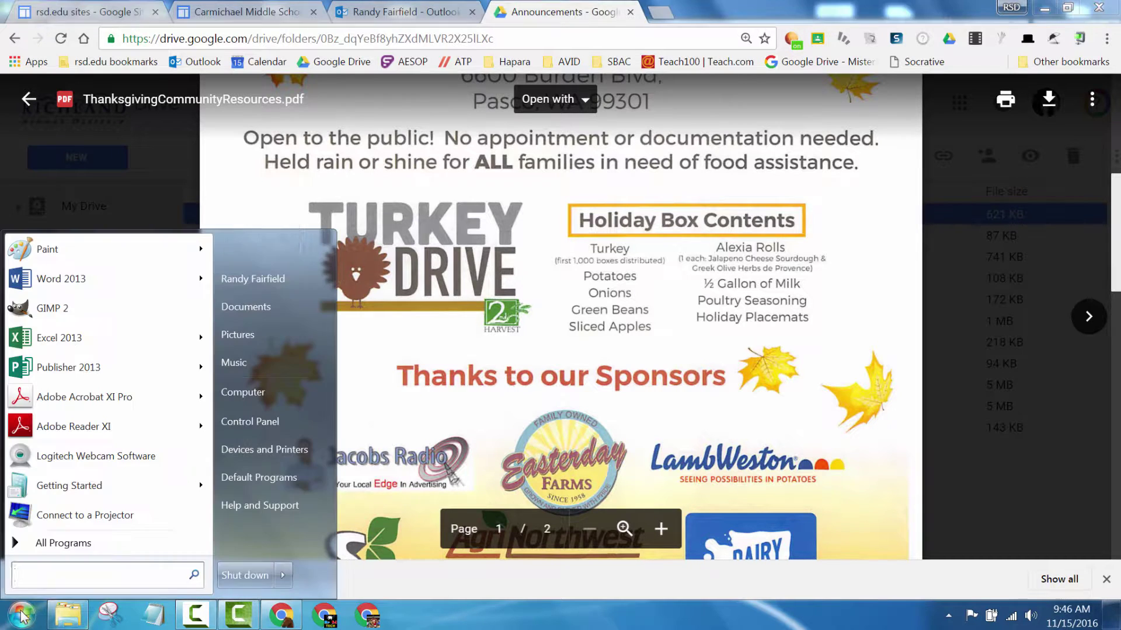
pyautogui.click(22, 616)
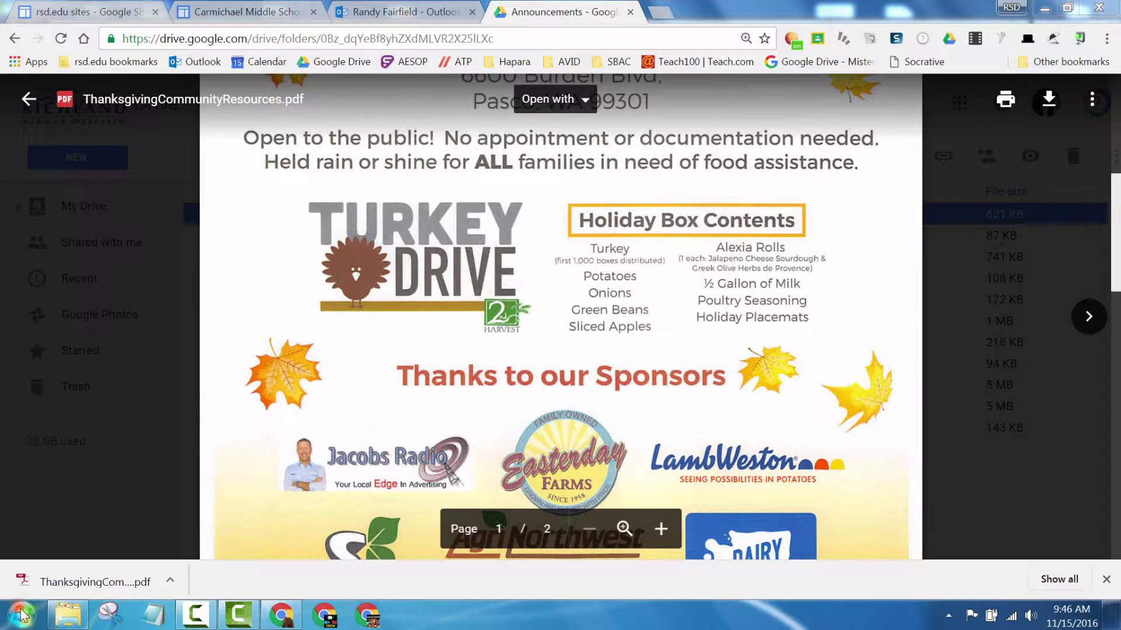
pyautogui.click(22, 616)
pyautogui.write('snip')
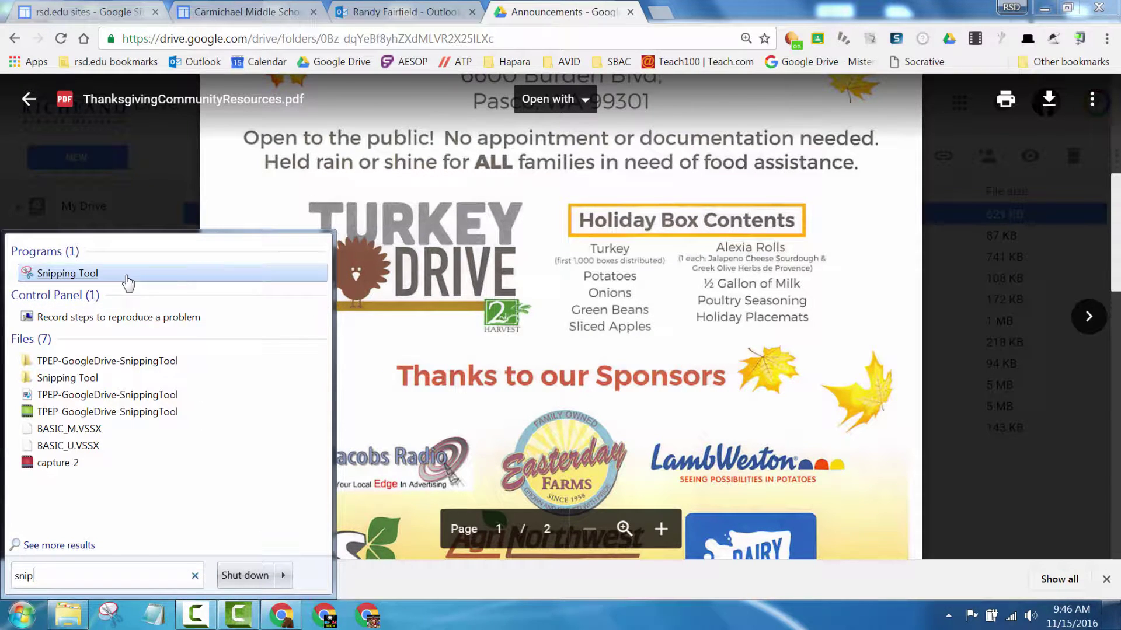
pyautogui.click(68, 273)
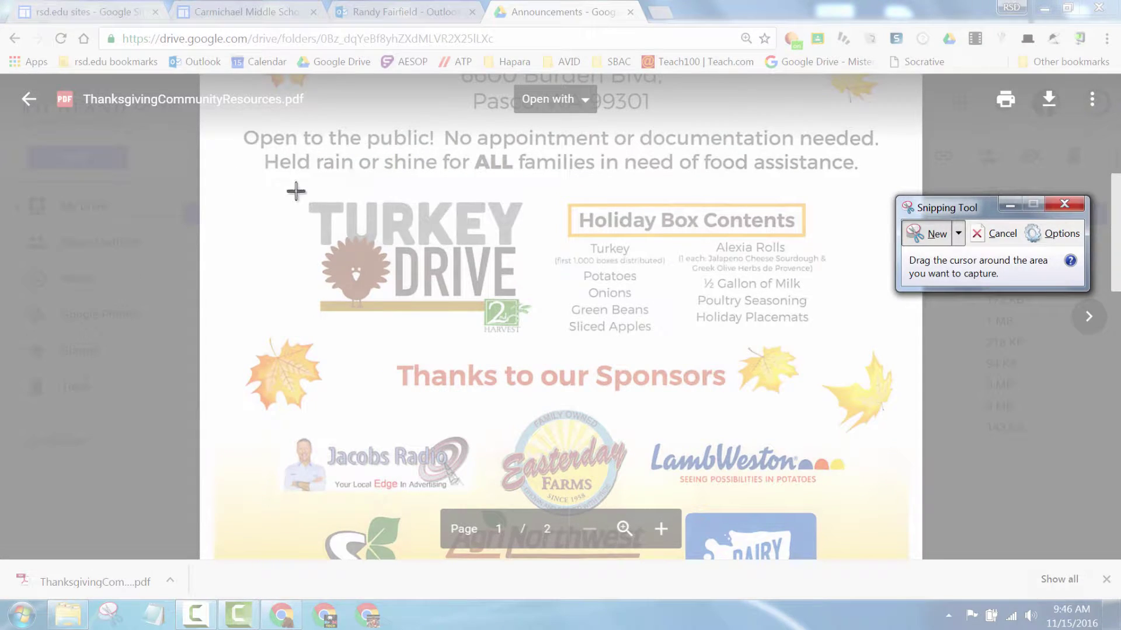
pyautogui.moveTo(296, 189); pyautogui.dragTo(542, 341)
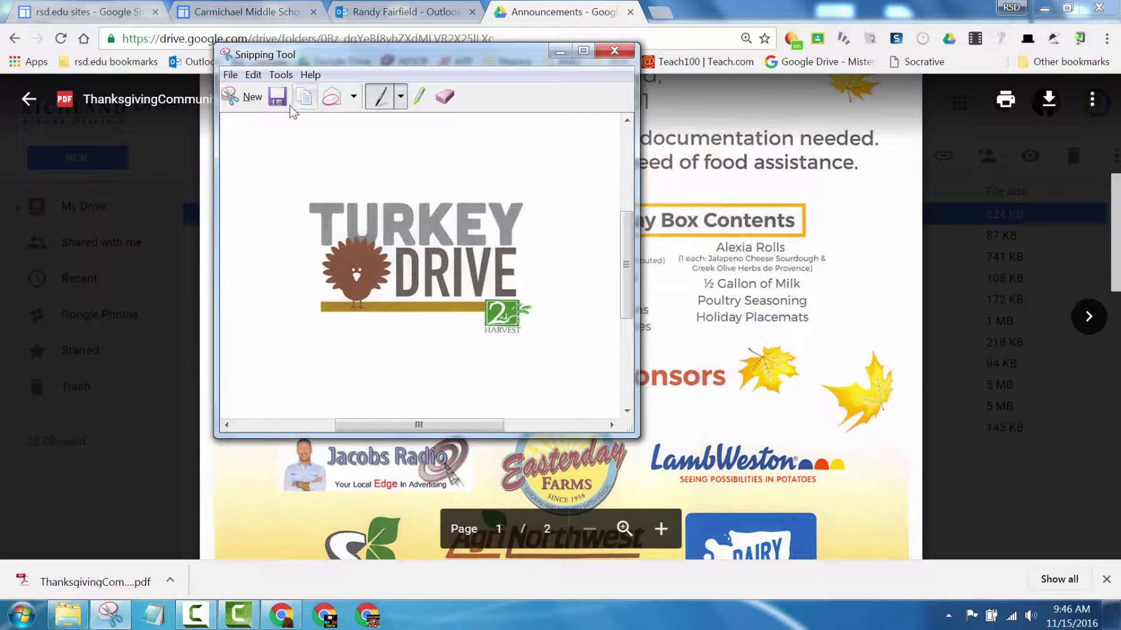
pyautogui.click(281, 104)
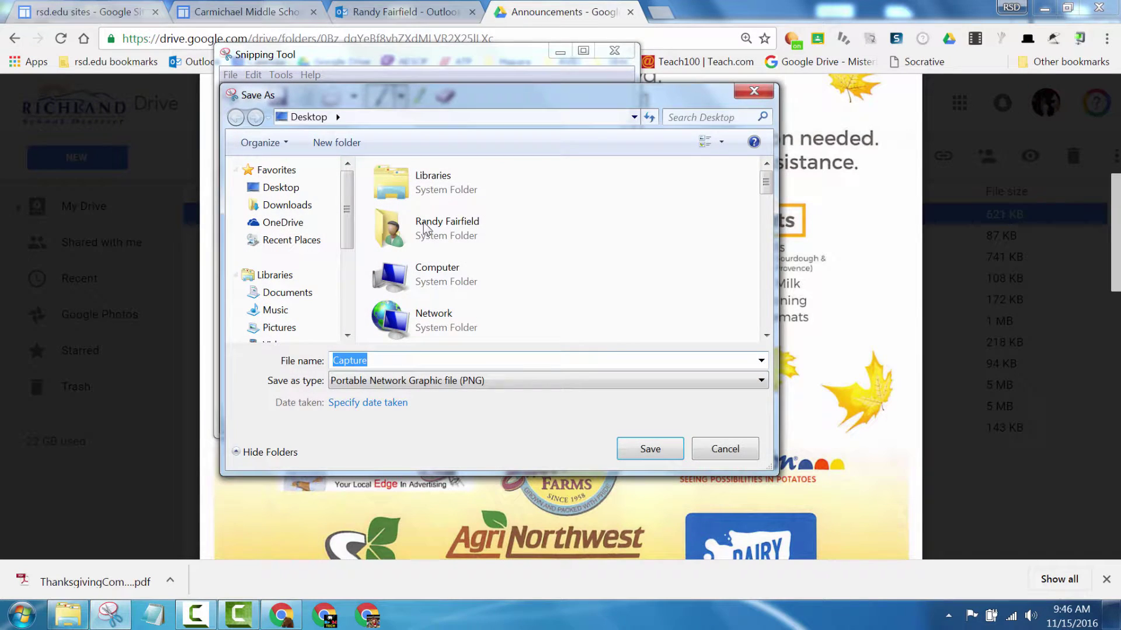
pyautogui.write('Turkey')
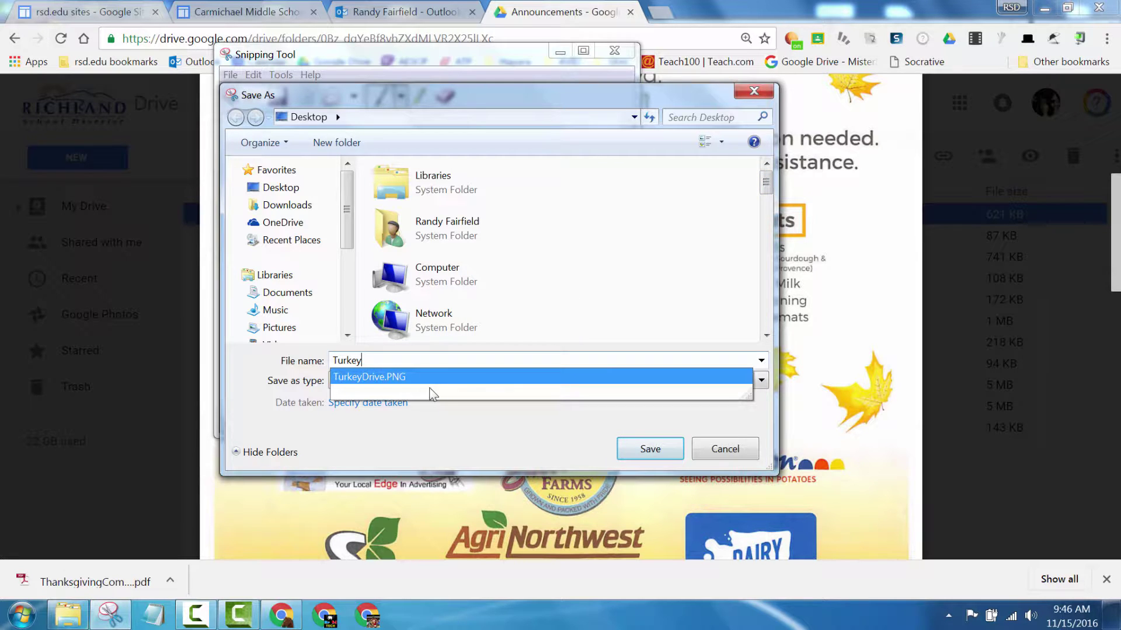
pyautogui.click(729, 453)
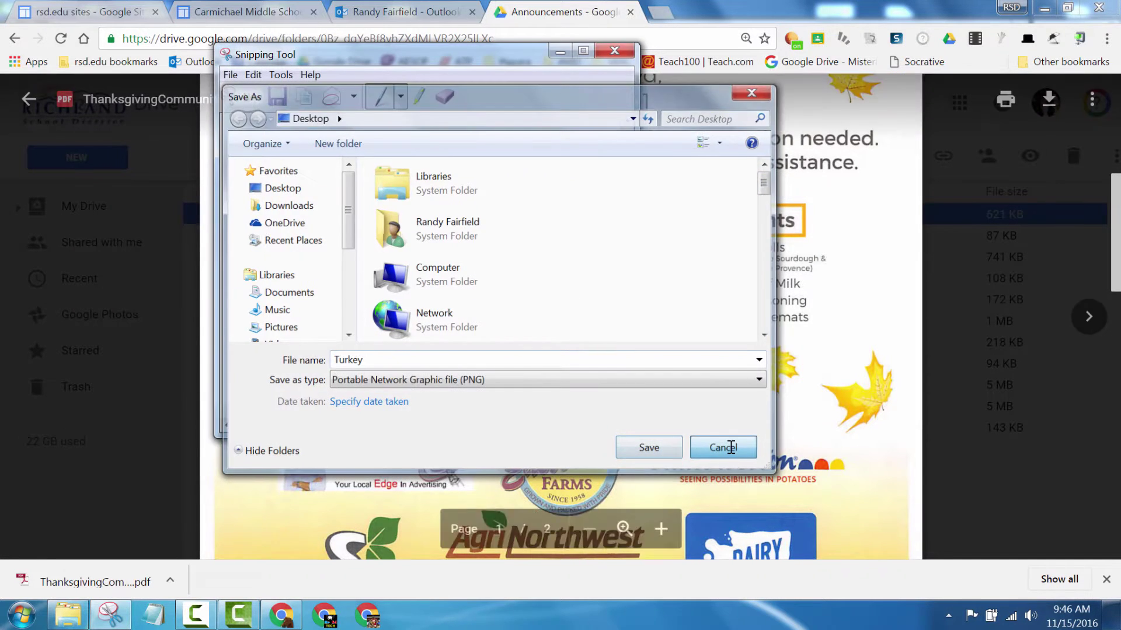
pyautogui.click(729, 453)
pyautogui.click(615, 51)
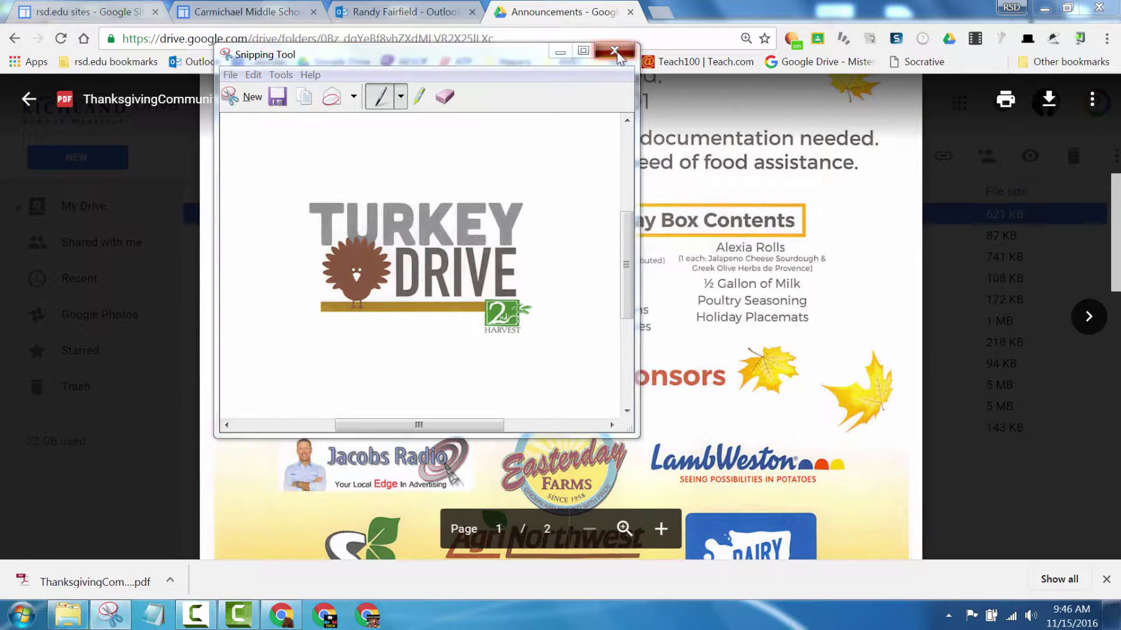
pyautogui.click(492, 254)
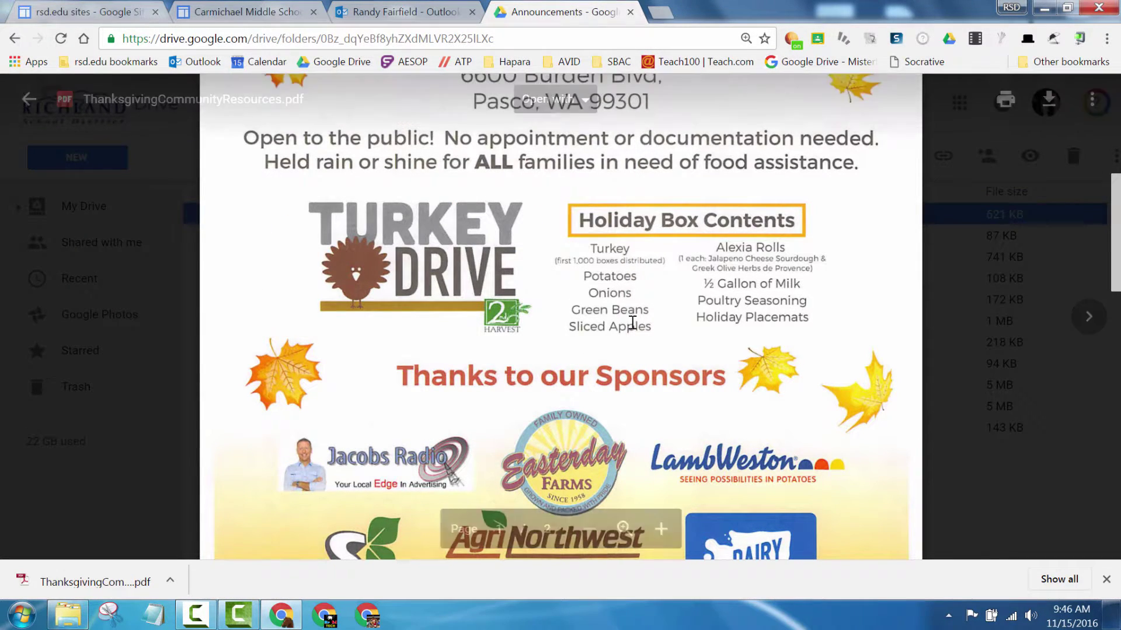
# Go to the Carmichael Middle School Announcements page and create a new post.
pyautogui.click(213, 15)
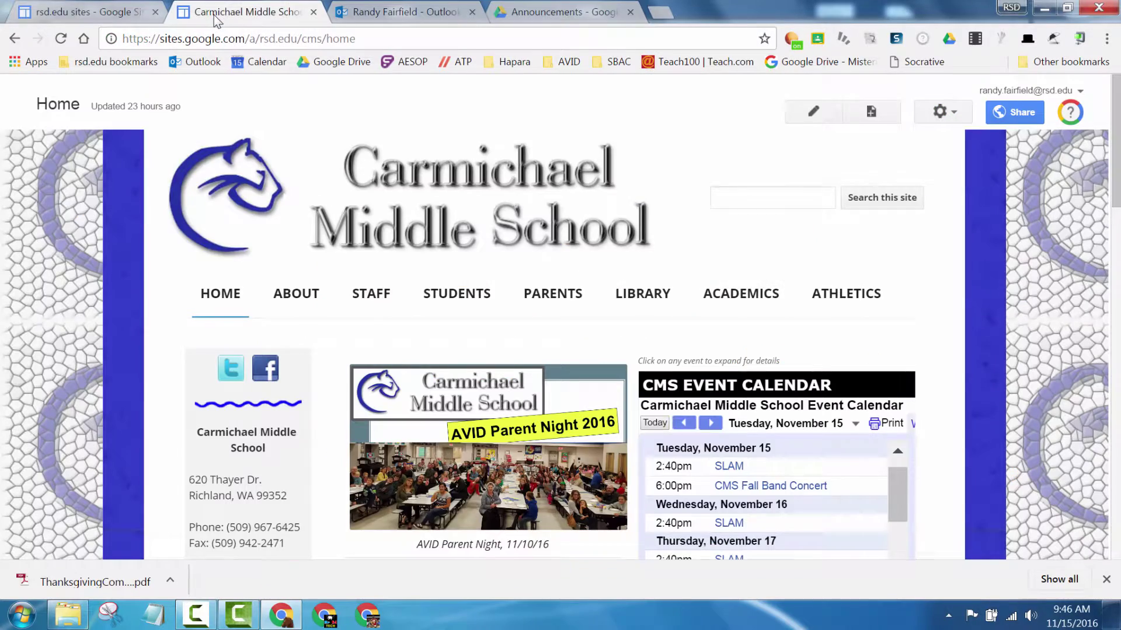
pyautogui.click(96, 13)
pyautogui.click(238, 13)
pyautogui.scroll(-5, 514, 397)
pyautogui.scroll(-8, 515, 396)
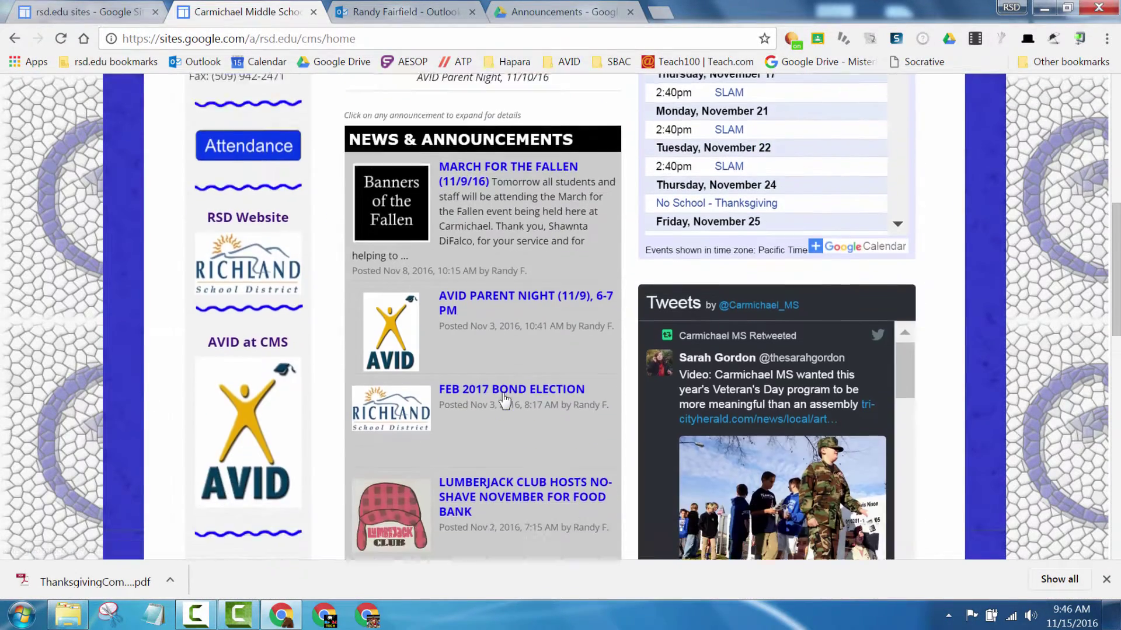
pyautogui.click(488, 397)
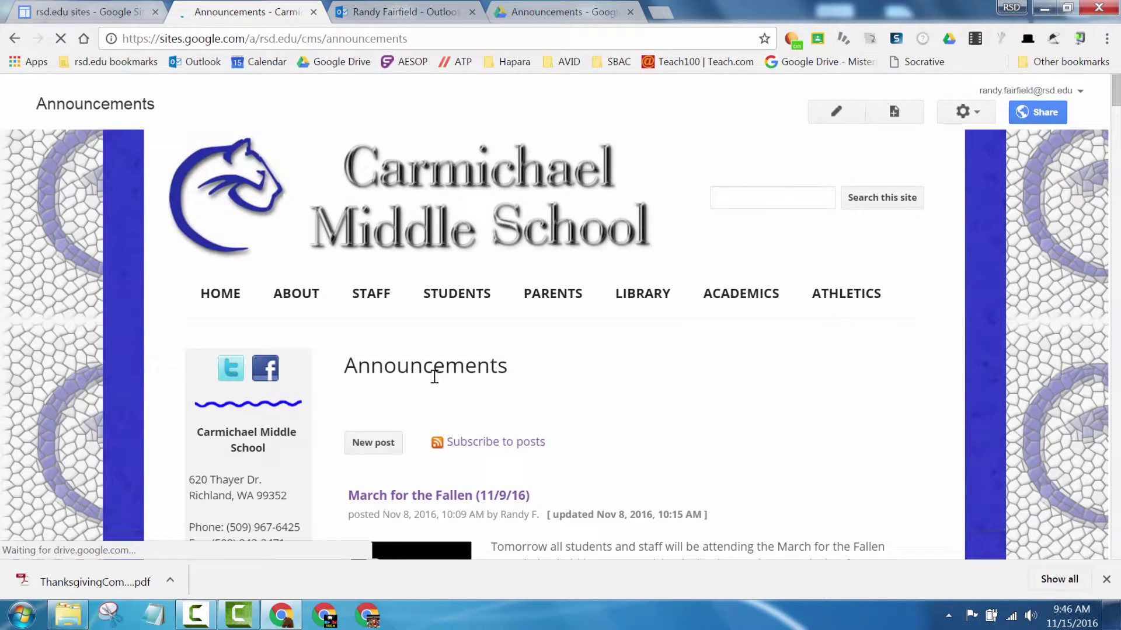
pyautogui.scroll(-2, 467, 390)
pyautogui.scroll(-1, 383, 333)
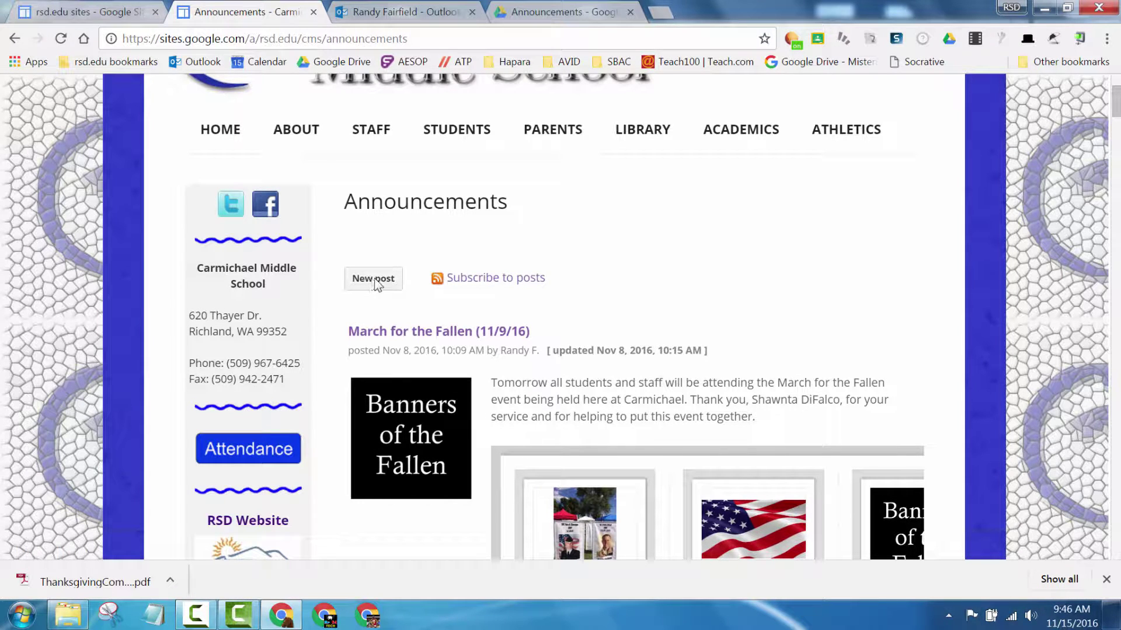
pyautogui.click(376, 284)
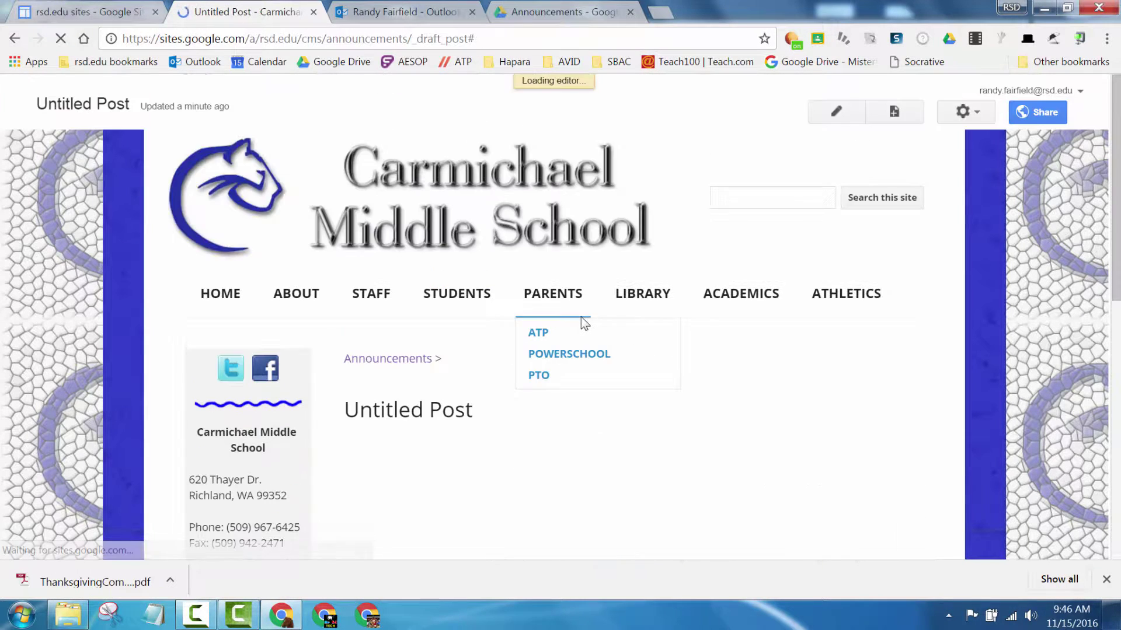
# Title the post 'Thanksgiving Community Resources (11/19/16)', checking the date on the flyer.
pyautogui.tripleClick(481, 318)
pyautogui.write('Thanksgi')
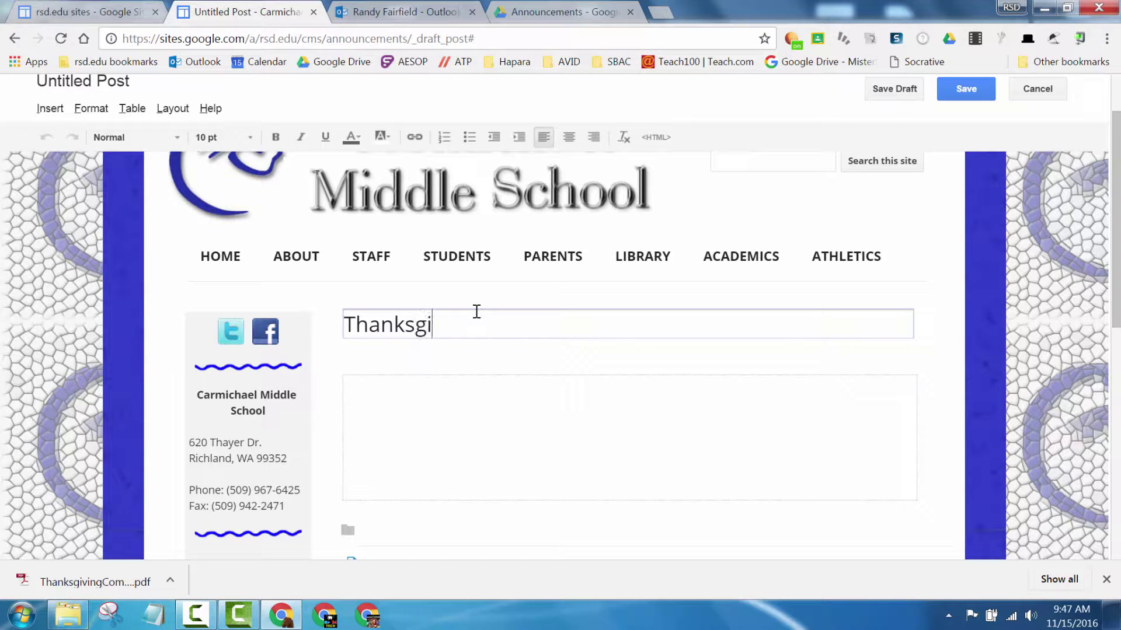
pyautogui.write('ving Comm')
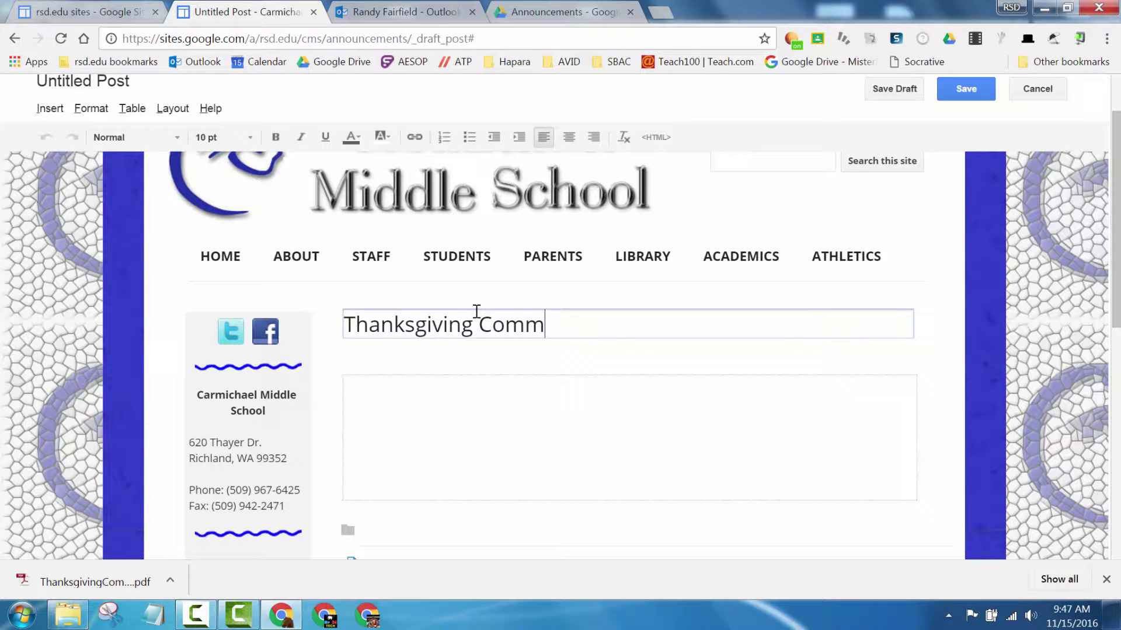
pyautogui.write('unity Resour')
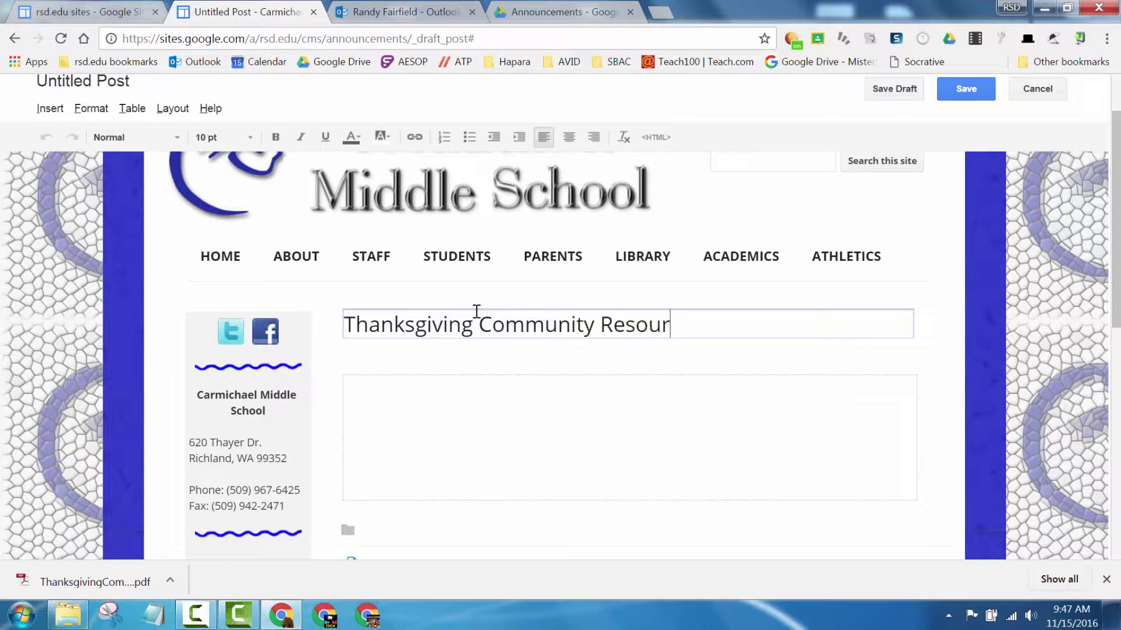
pyautogui.write('ces (')
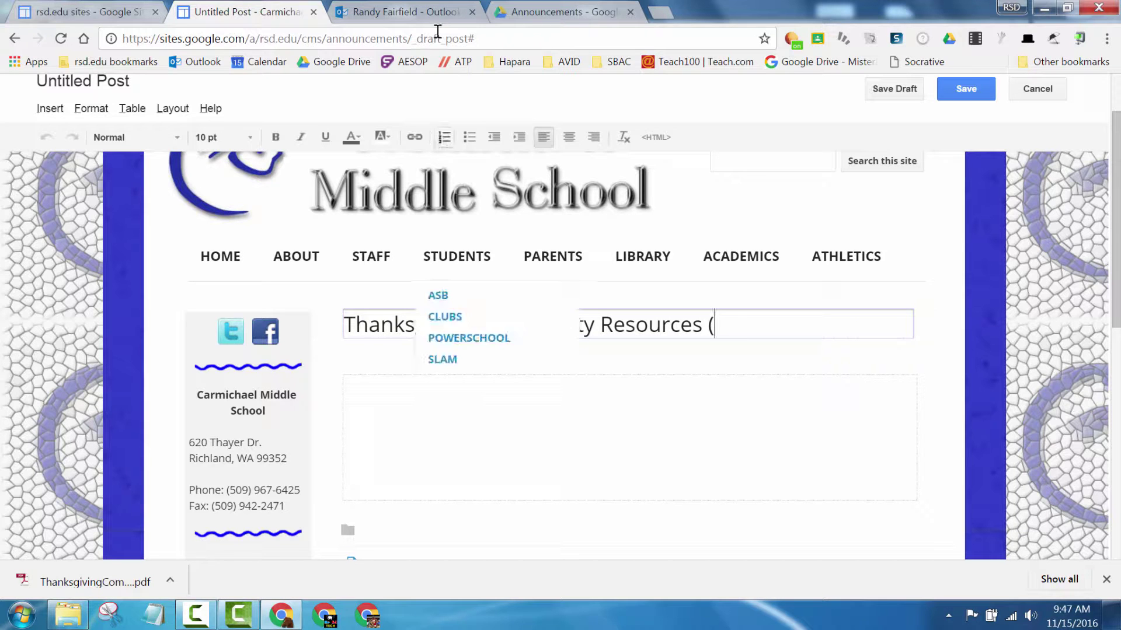
pyautogui.click(525, 12)
pyautogui.scroll(4, 525, 205)
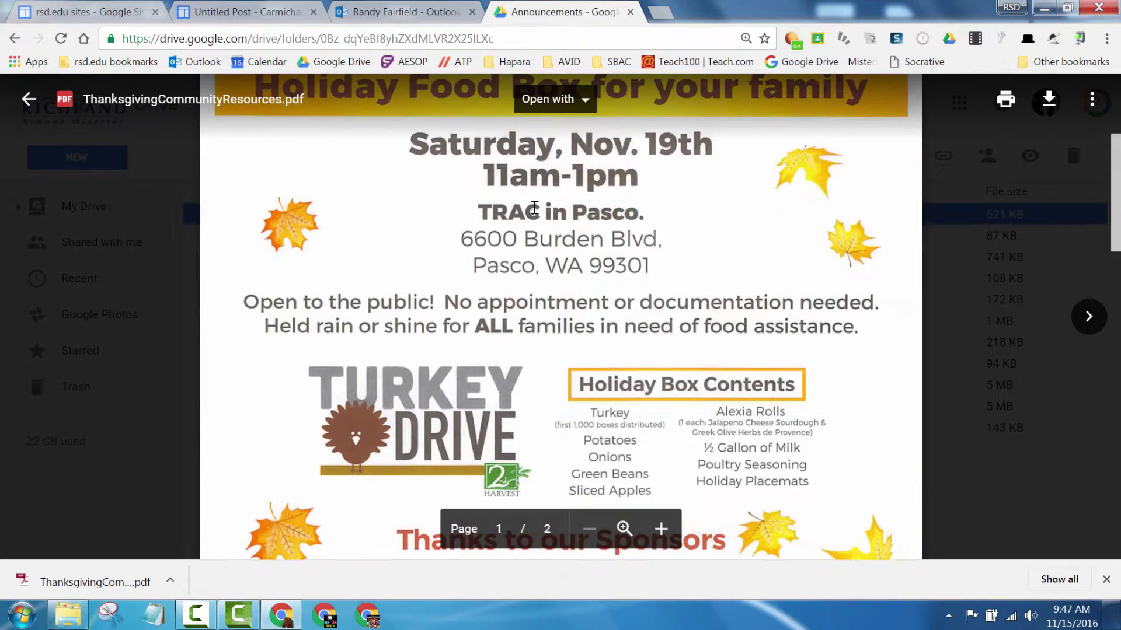
pyautogui.click(242, 14)
pyautogui.write('11')
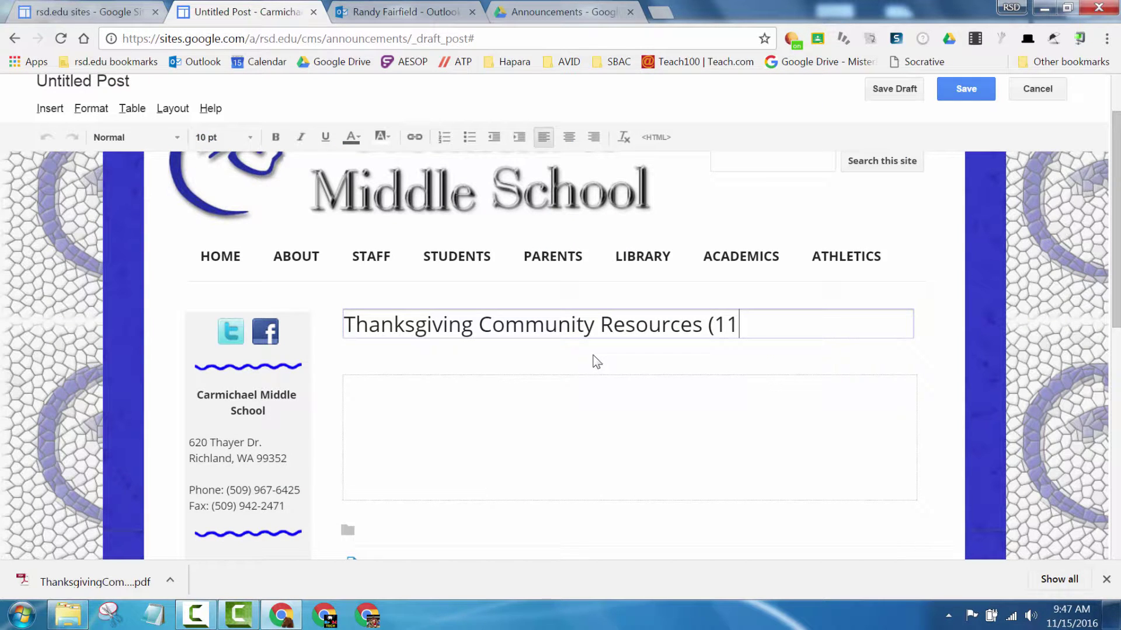
pyautogui.write('/19/16)')
pyautogui.click(446, 399)
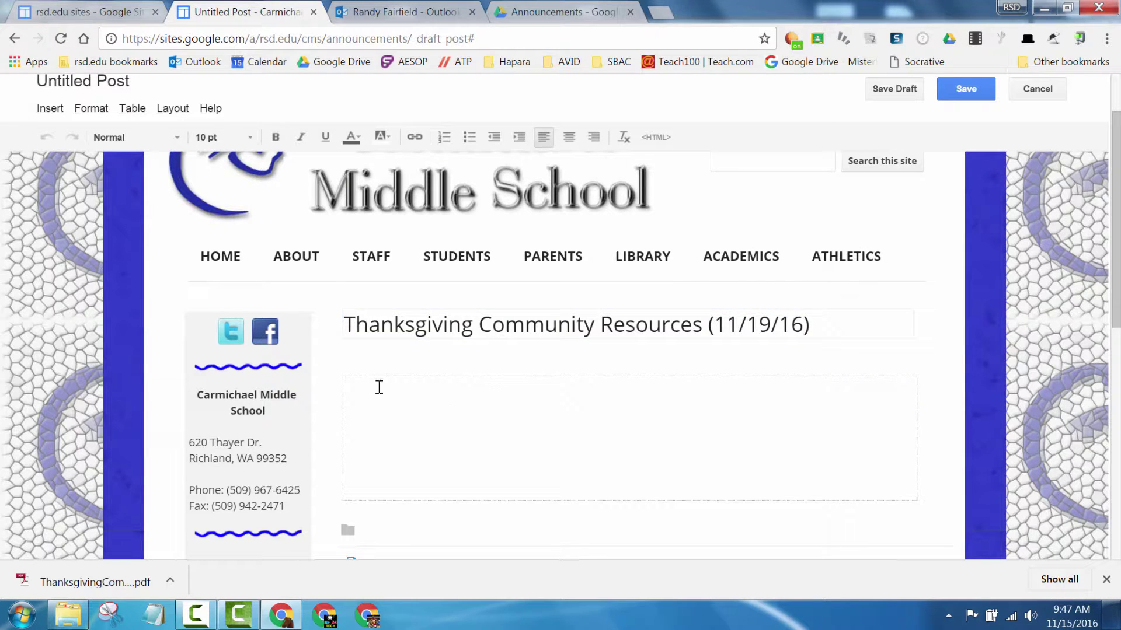
# Give the post body a left sidebar layout.
pyautogui.click(170, 108)
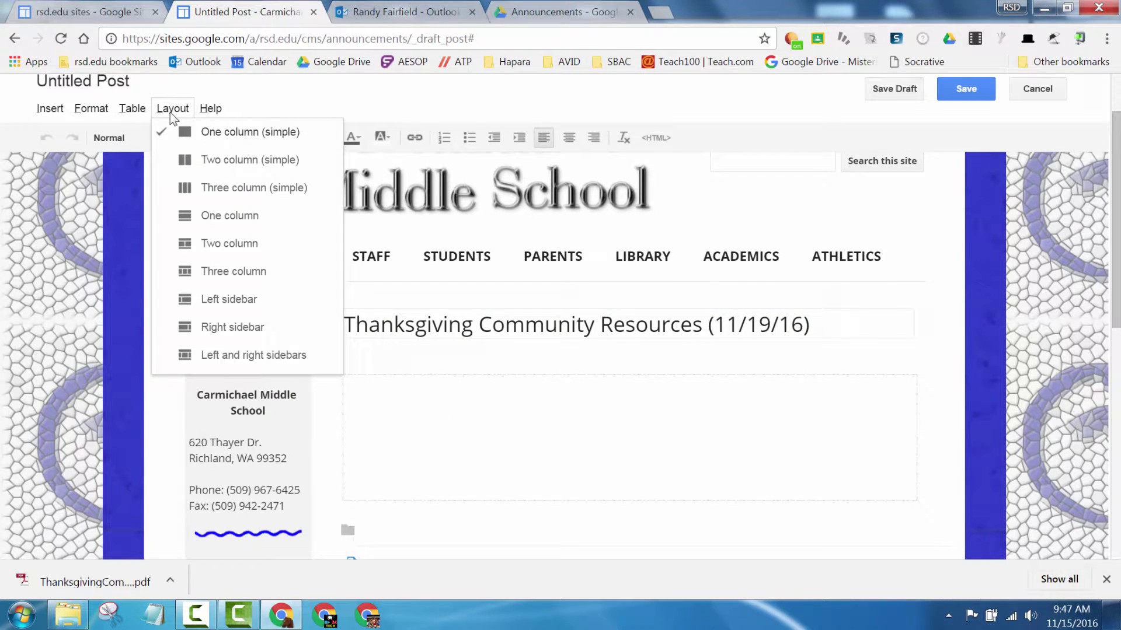
pyautogui.click(222, 300)
pyautogui.scroll(-1, 379, 409)
pyautogui.scroll(-1, 354, 393)
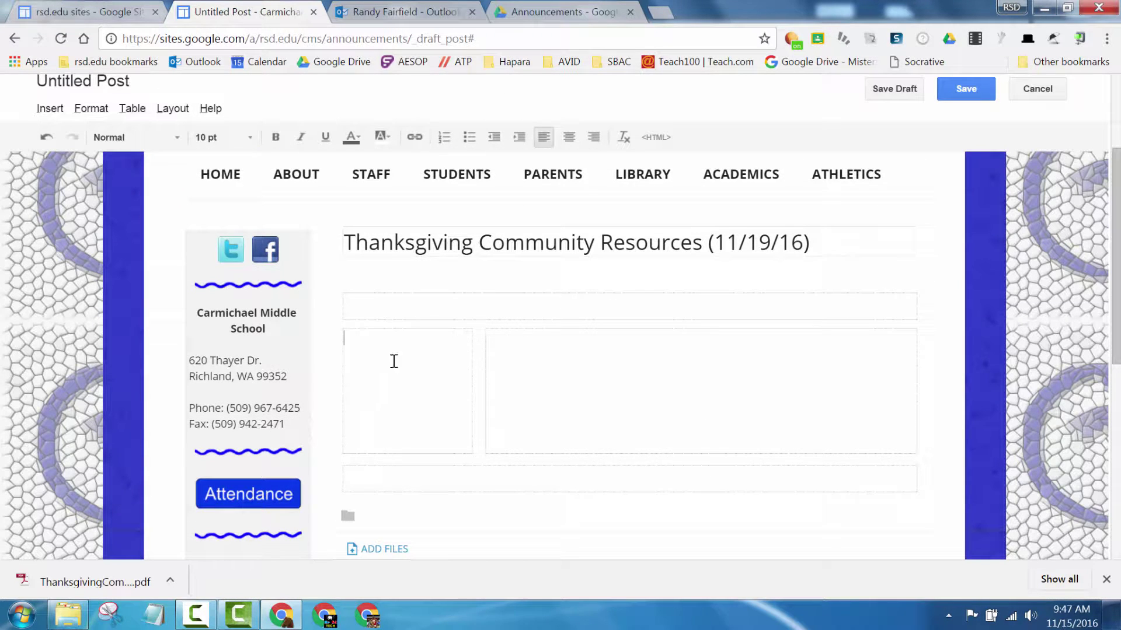
# Upload and insert the TurkeyDrive image into the post.
pyautogui.click(51, 109)
pyautogui.click(89, 168)
pyautogui.click(440, 307)
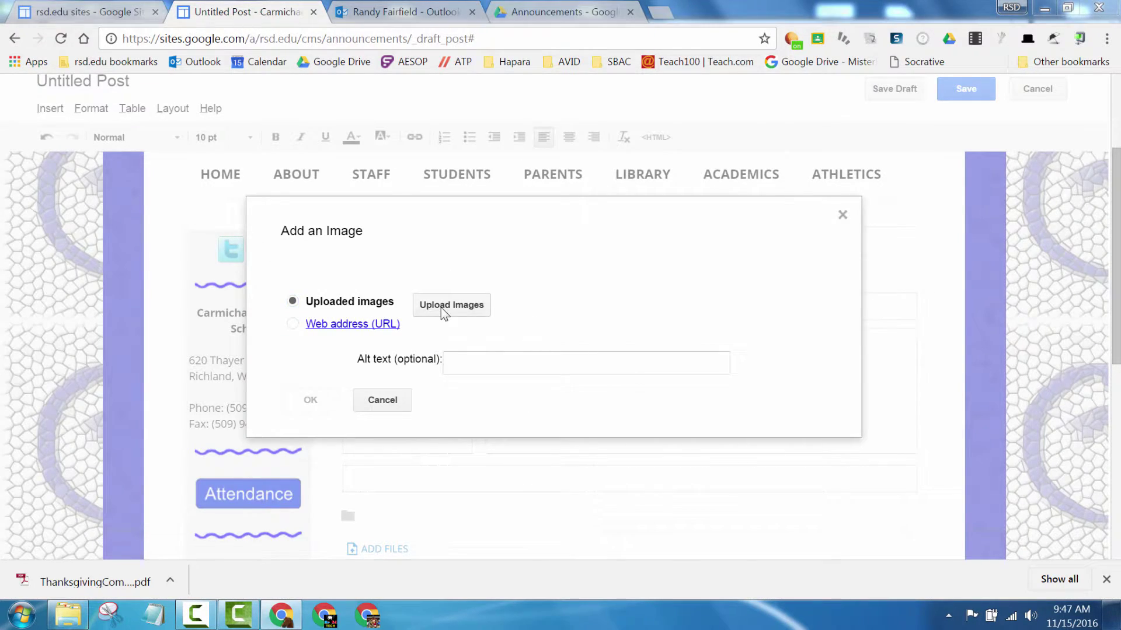
pyautogui.click(575, 377)
pyautogui.scroll(-3, 642, 409)
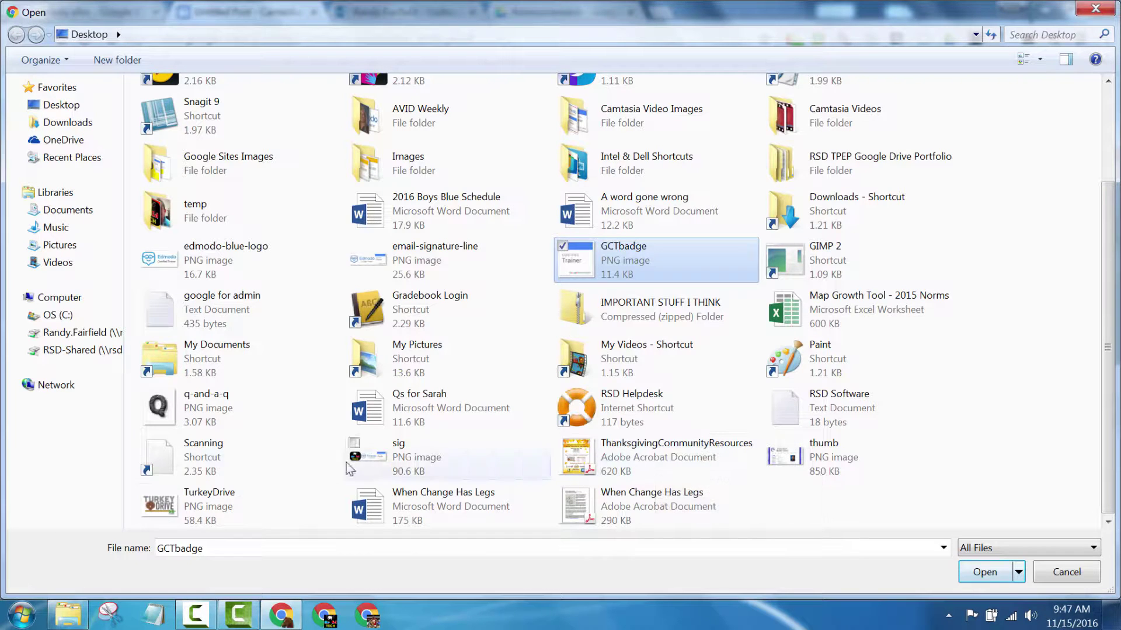
pyautogui.click(214, 508)
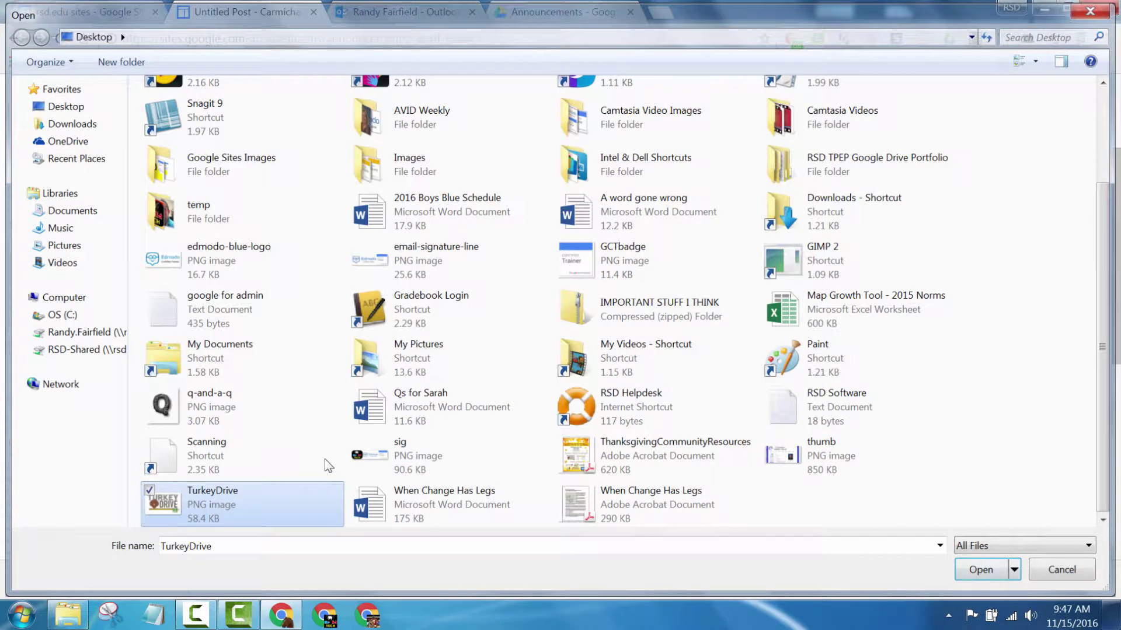
pyautogui.press('Return')
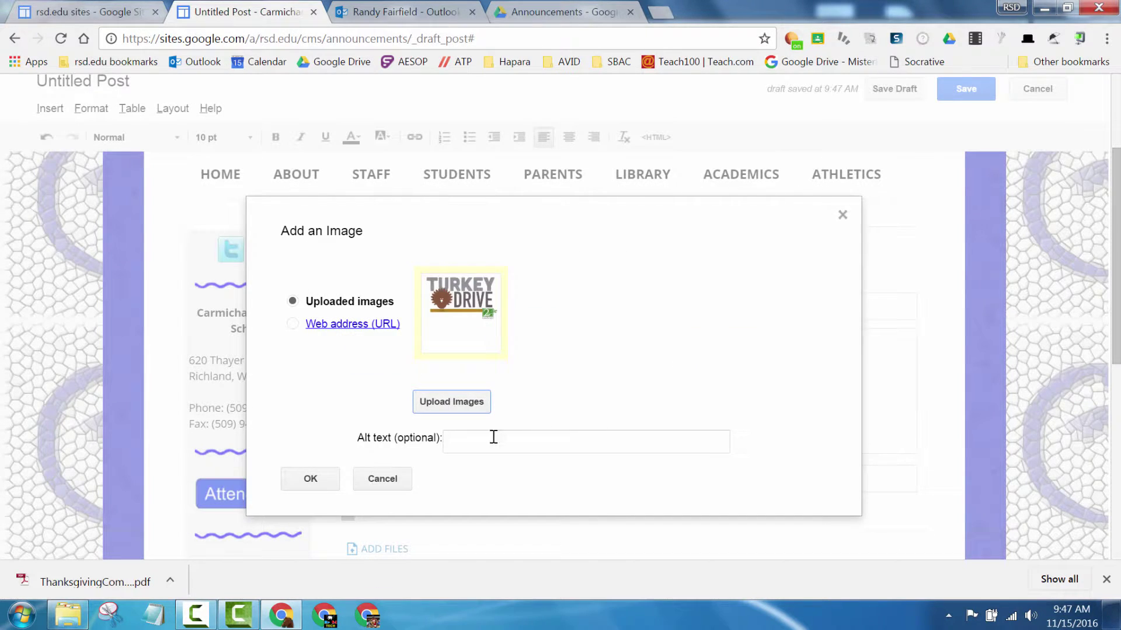
pyautogui.click(313, 480)
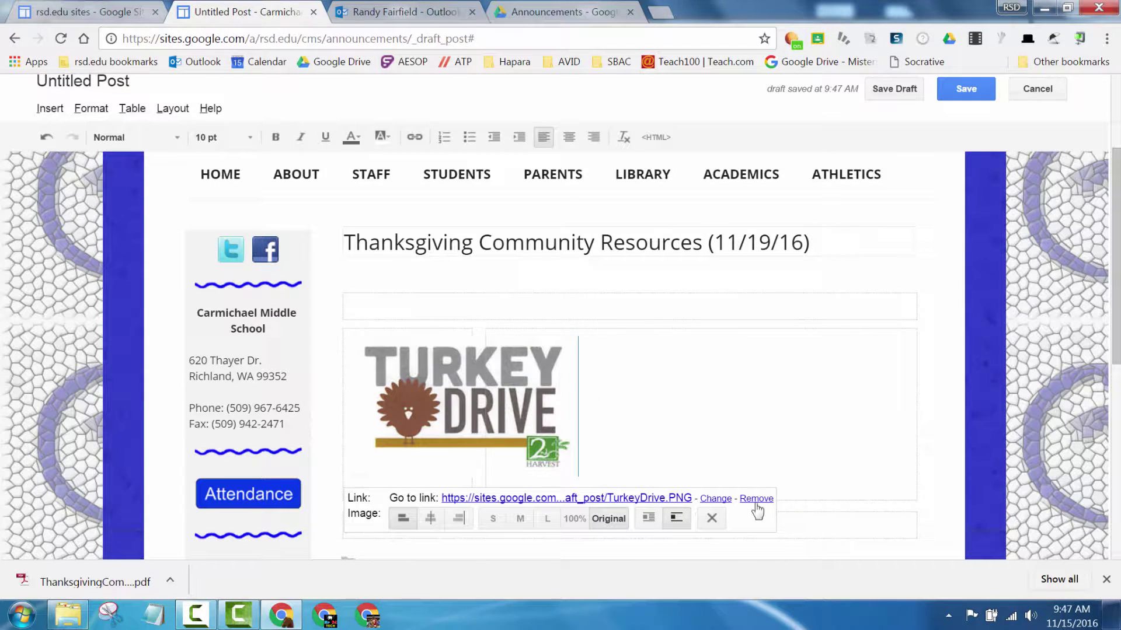
# Remove the Turkey Drive image's link and set it to 100% size.
pyautogui.click(756, 500)
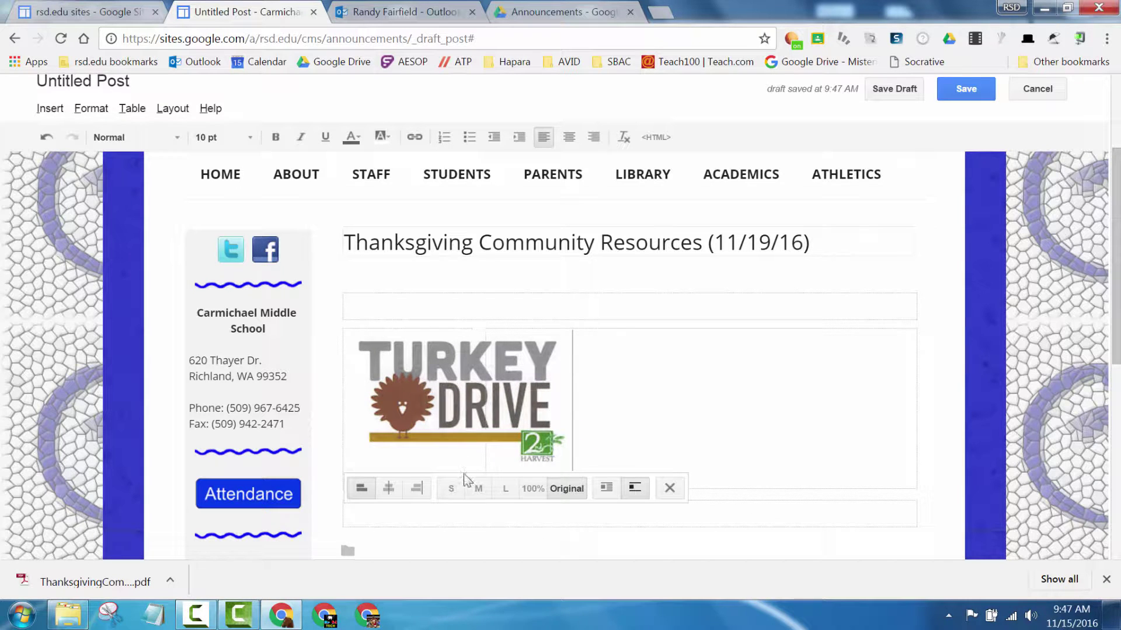
pyautogui.click(532, 489)
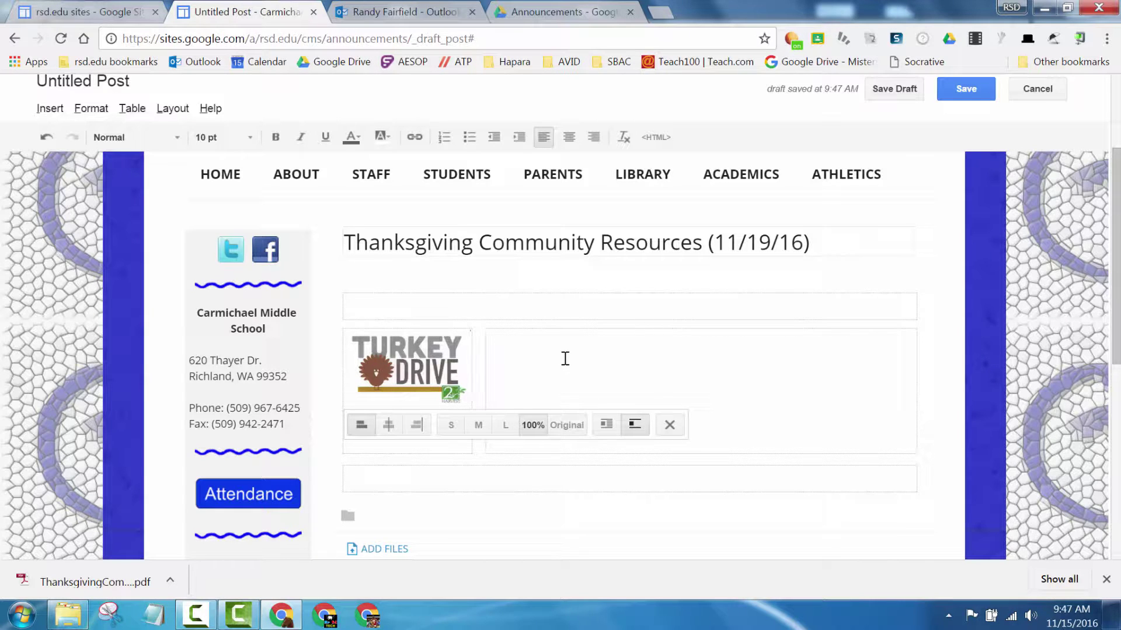
pyautogui.click(541, 339)
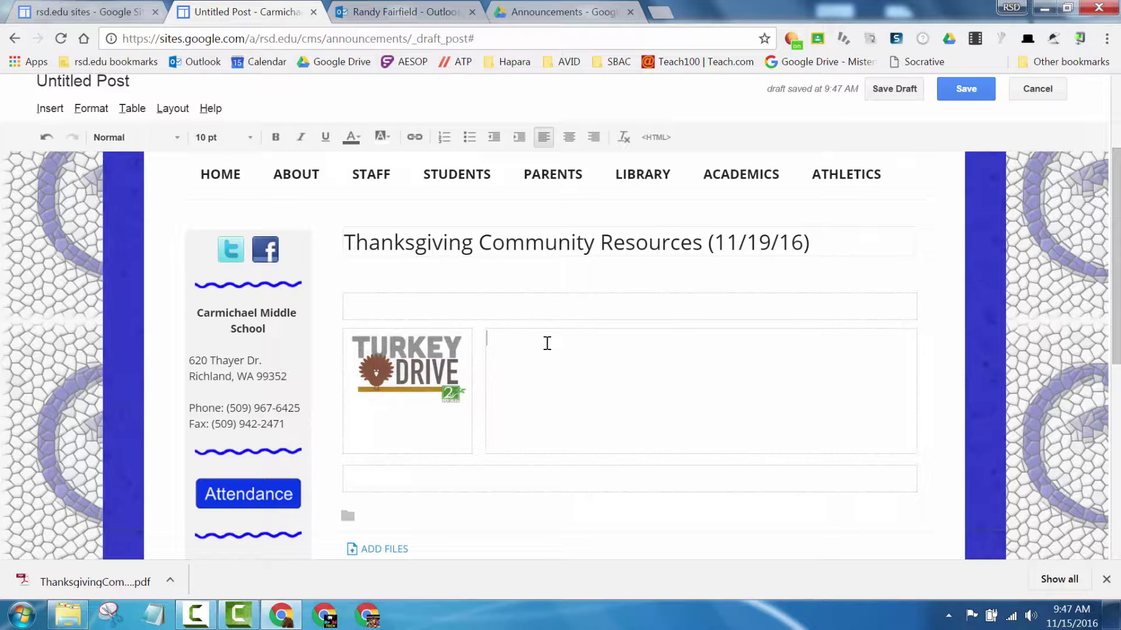
pyautogui.click(563, 15)
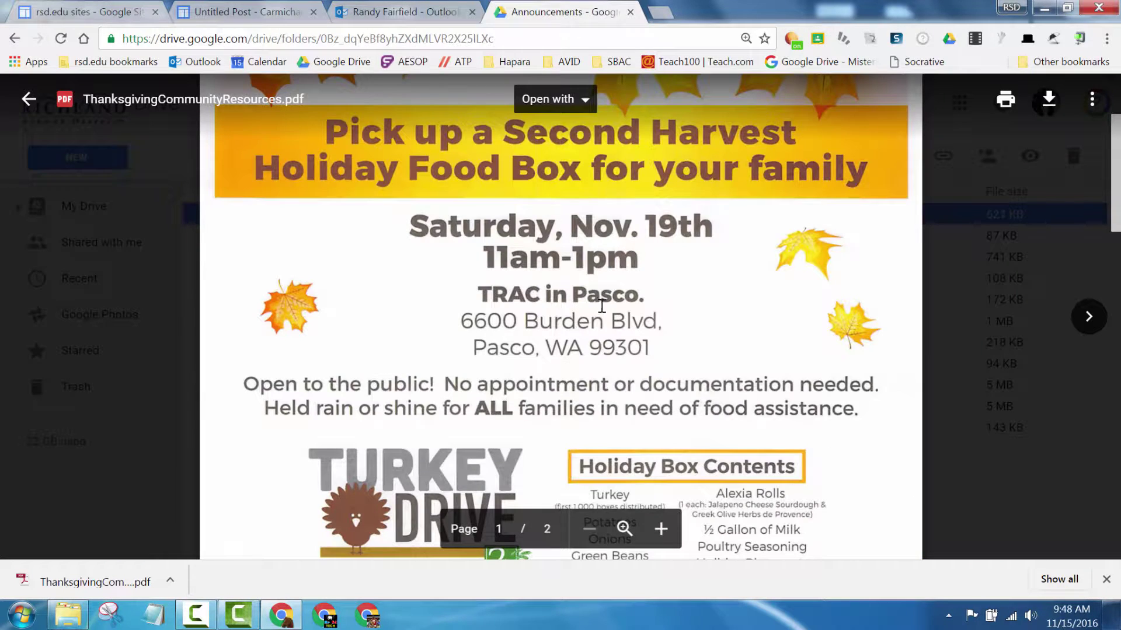
# Reopen the Thanksgiving flyer preview and open it in its own window.
pyautogui.scroll(1, 640, 284)
pyautogui.press('Escape')
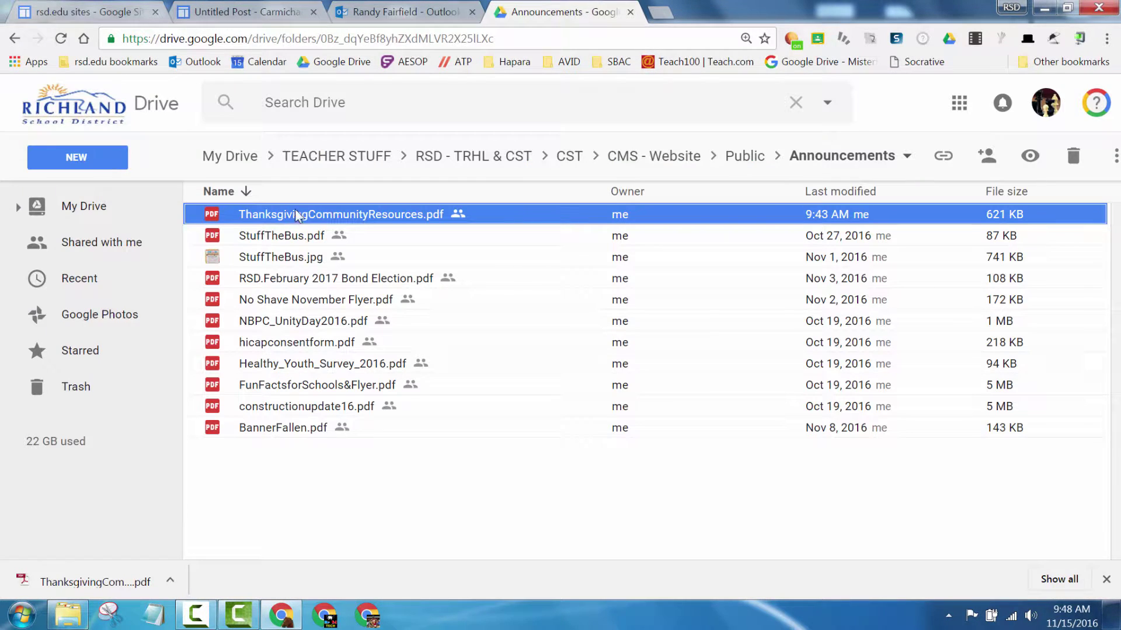
pyautogui.doubleClick(324, 215)
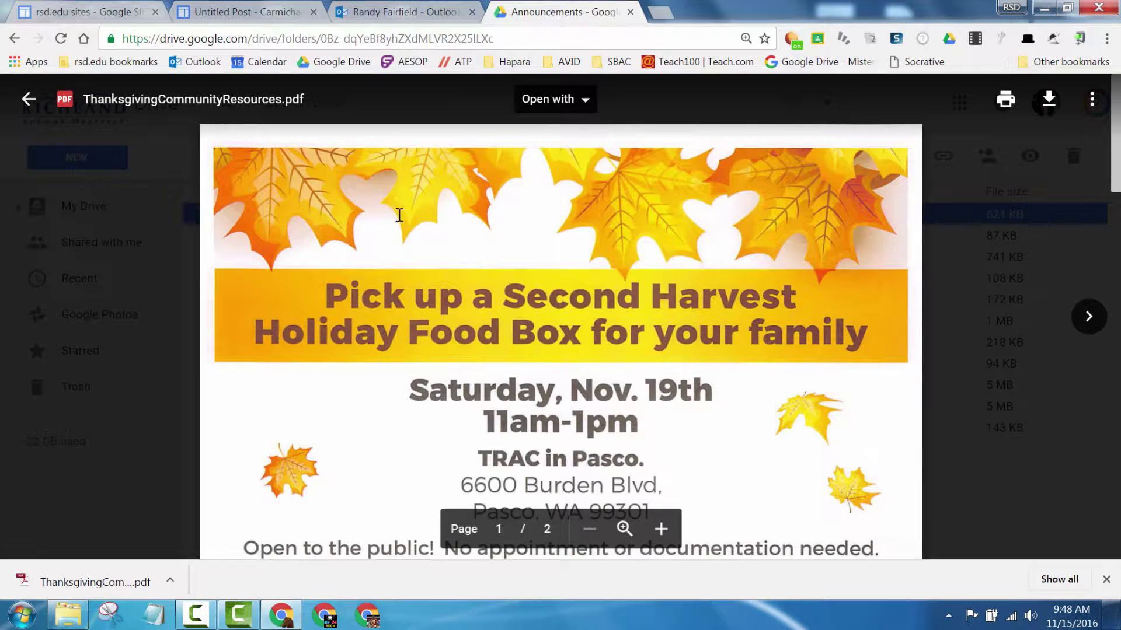
pyautogui.click(1092, 106)
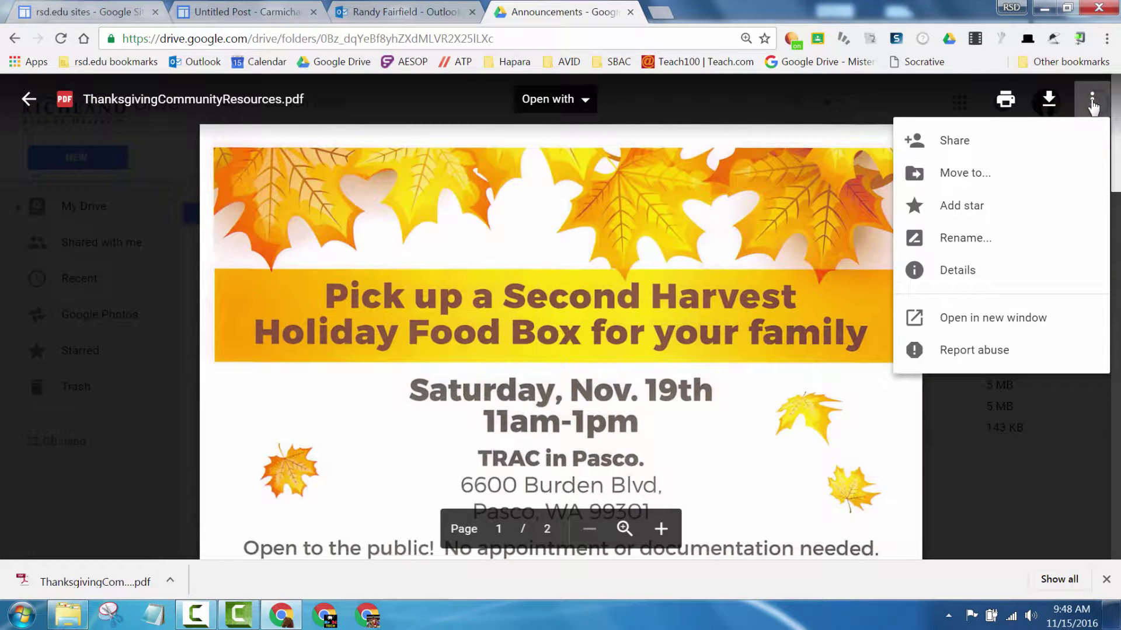
pyautogui.click(991, 319)
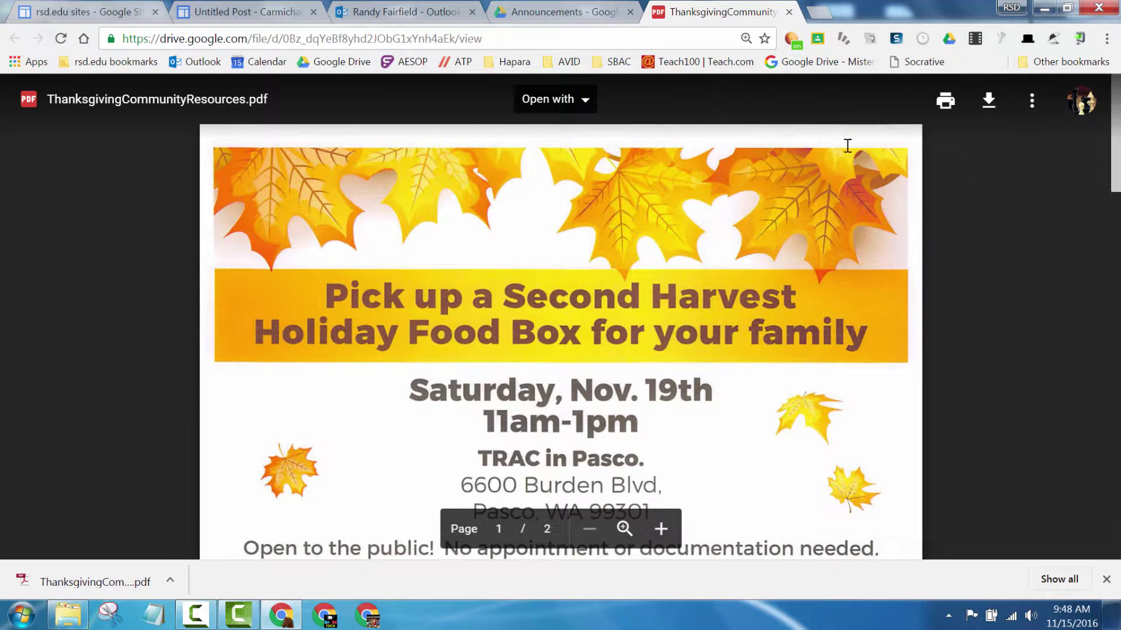
# Copy the flyer's iframe code from Embed item and close the embed box.
pyautogui.click(1032, 105)
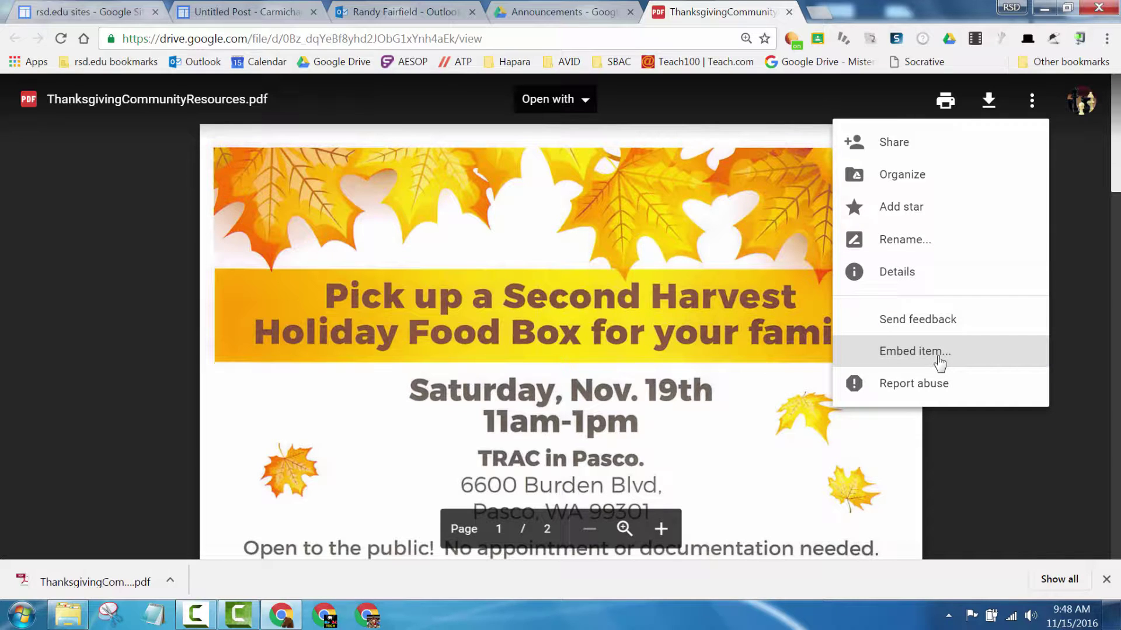
pyautogui.click(979, 360)
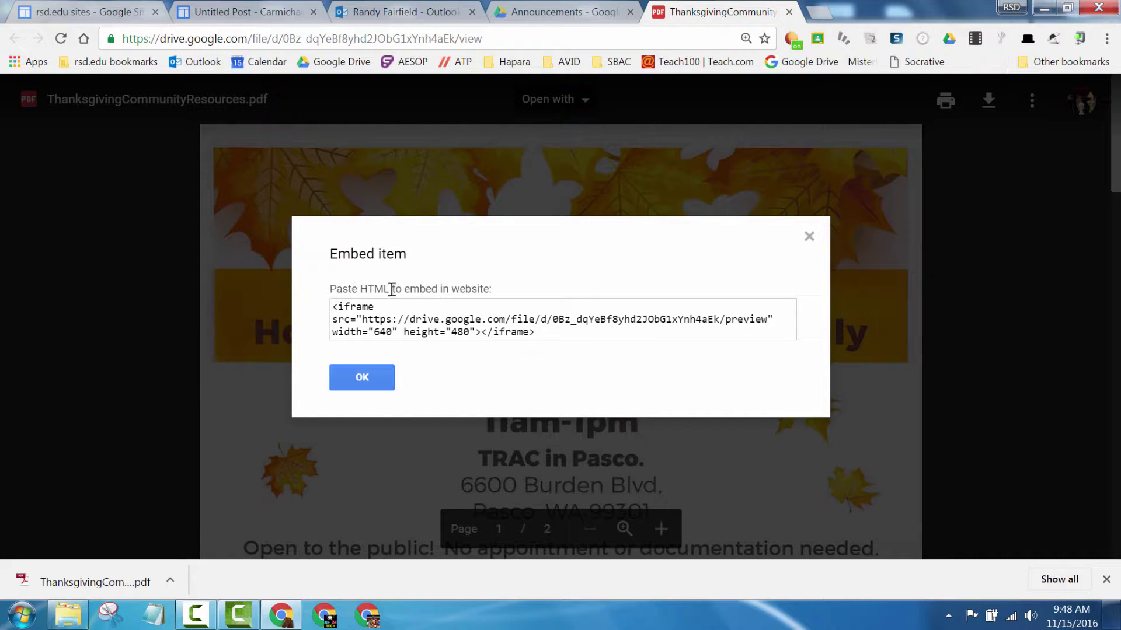
pyautogui.moveTo(333, 306); pyautogui.dragTo(525, 400)
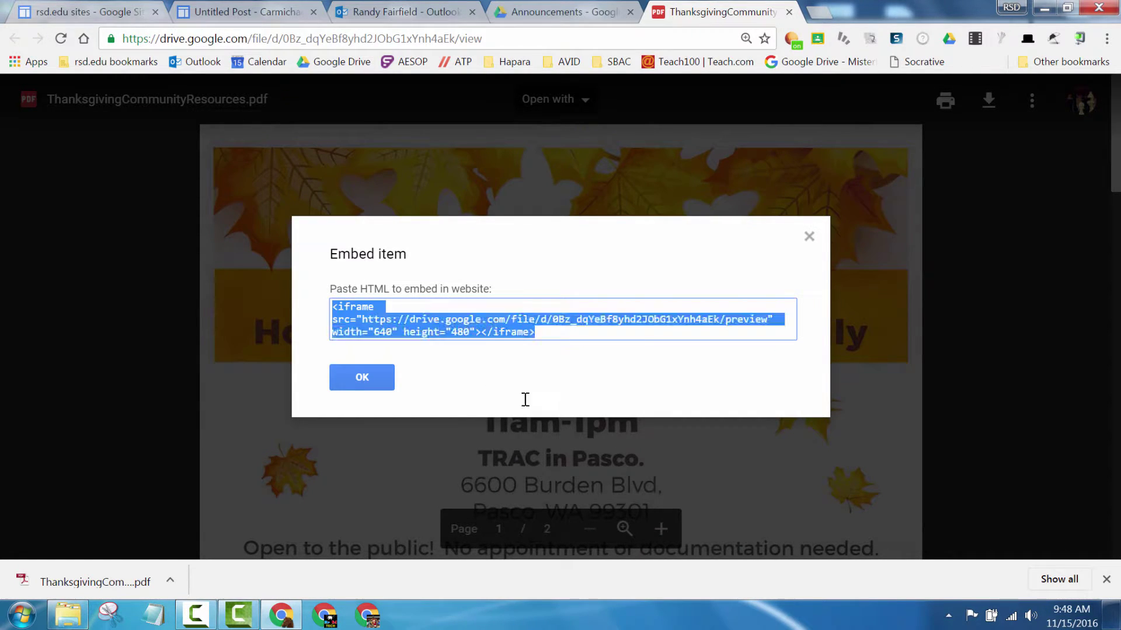
pyautogui.tripleClick(545, 330)
pyautogui.hotkey('ctrl', 'c')
pyautogui.click(362, 378)
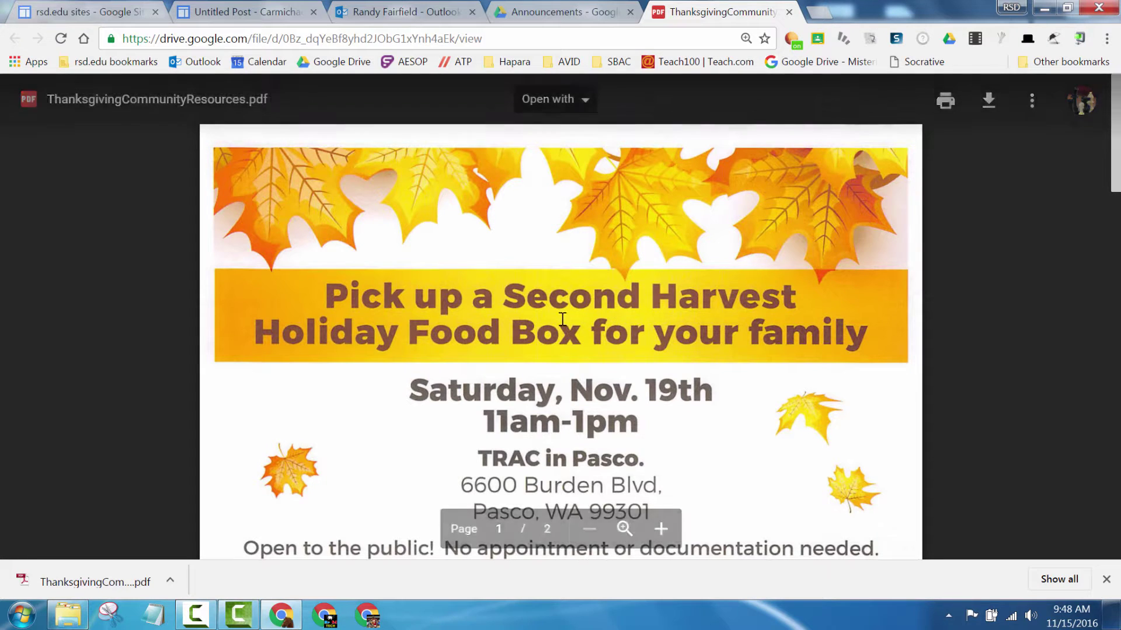
pyautogui.click(233, 11)
# Replace the right column's HTML source with the flyer's iframe embed code and update.
pyautogui.click(568, 354)
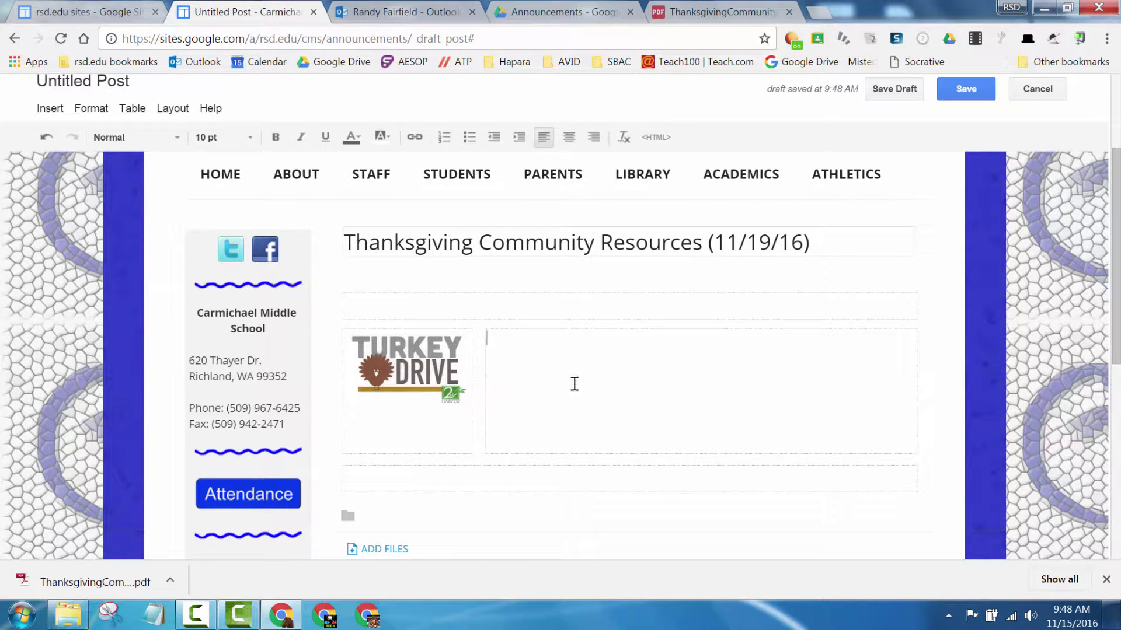
pyautogui.hotkey('ctrl', 'v')
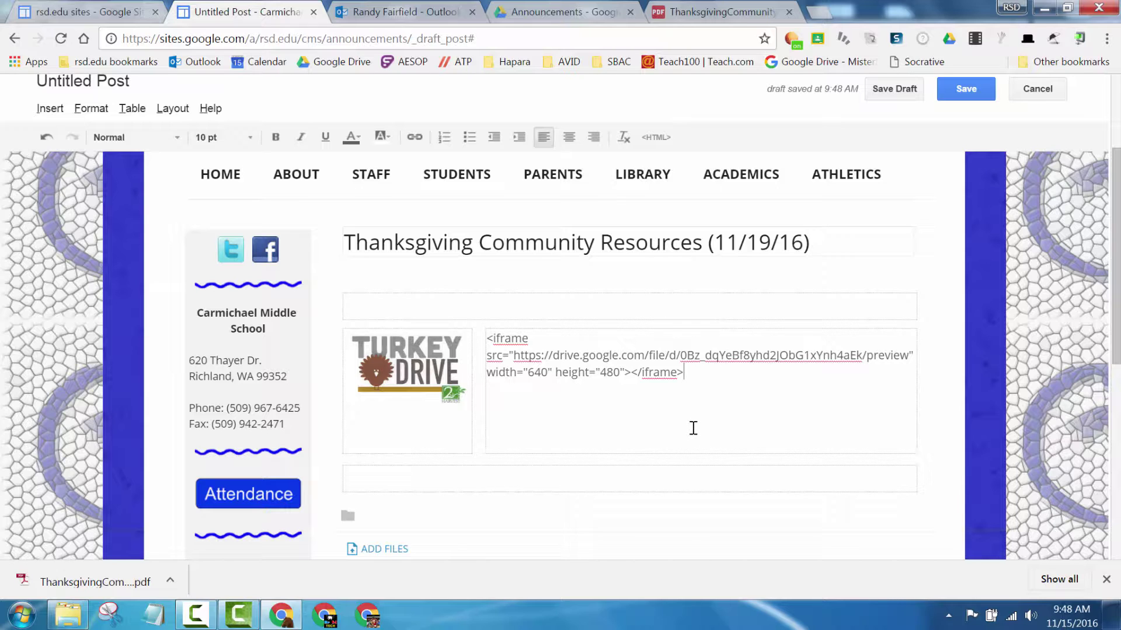
pyautogui.hotkey('ctrl', 'z')
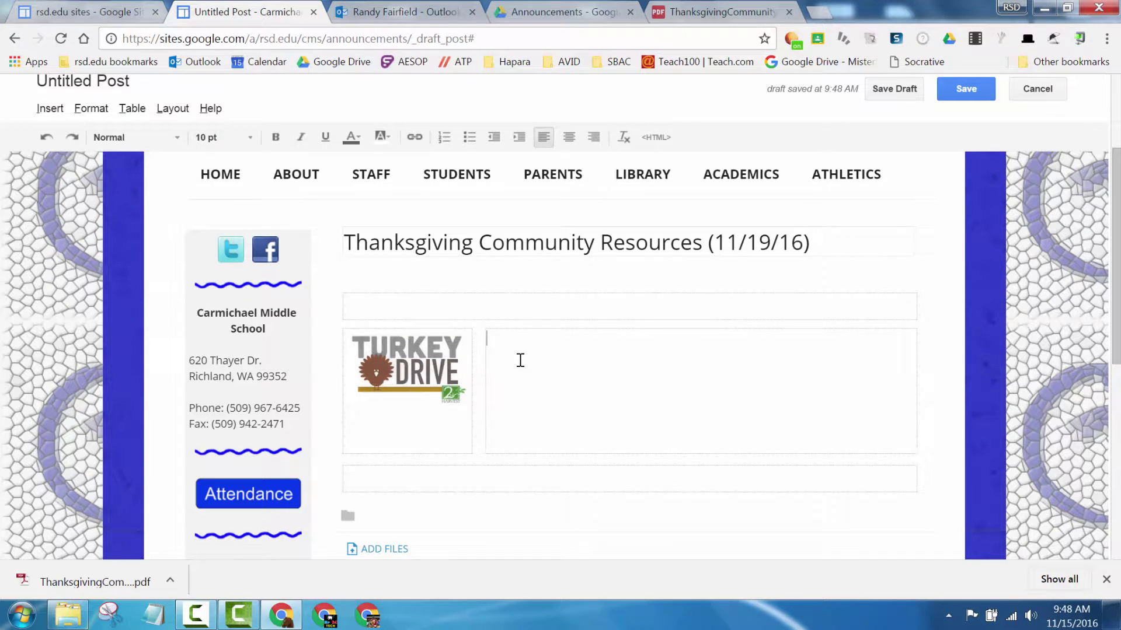
pyautogui.click(656, 138)
pyautogui.hotkey('ctrl', 'a')
pyautogui.press('BackSpace')
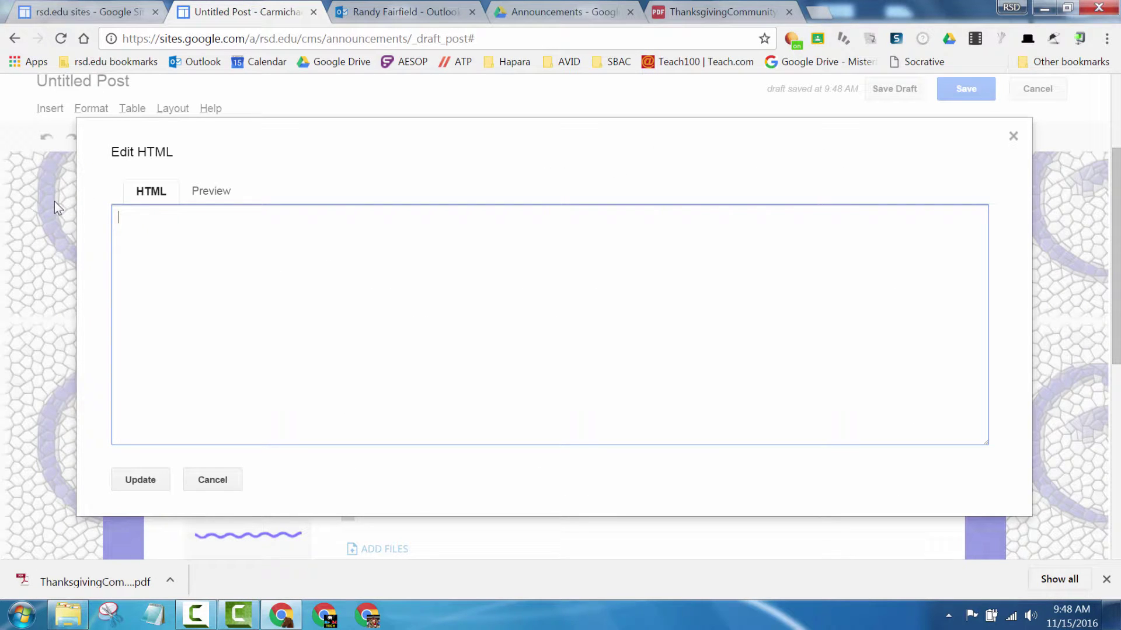
pyautogui.hotkey('ctrl', 'v')
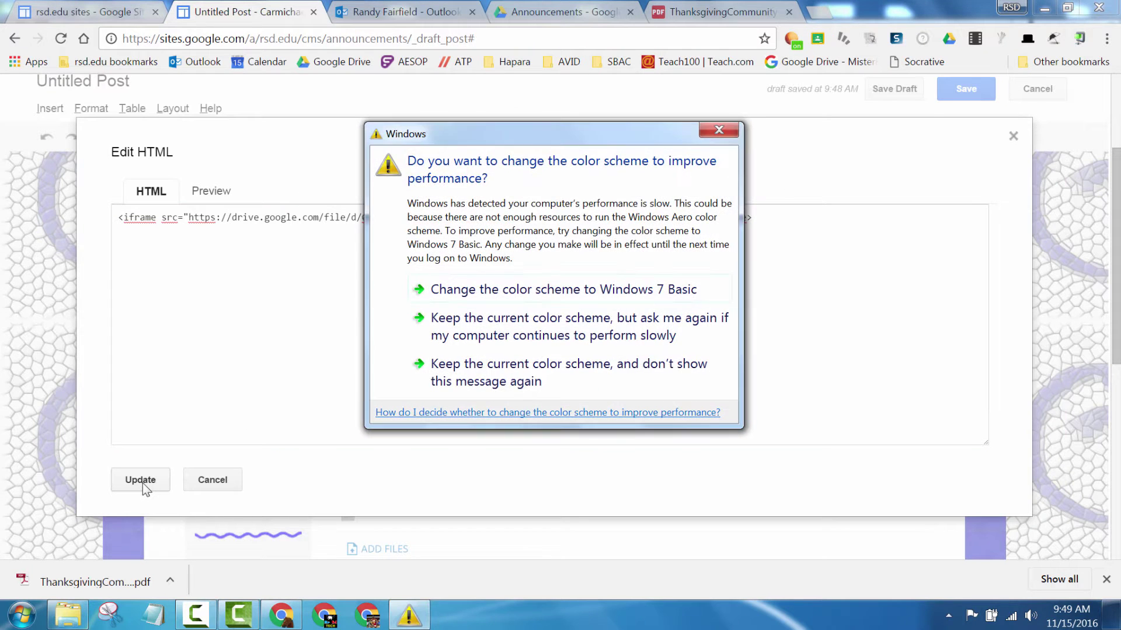
pyautogui.click(715, 127)
pyautogui.click(154, 478)
pyautogui.scroll(-2, 846, 379)
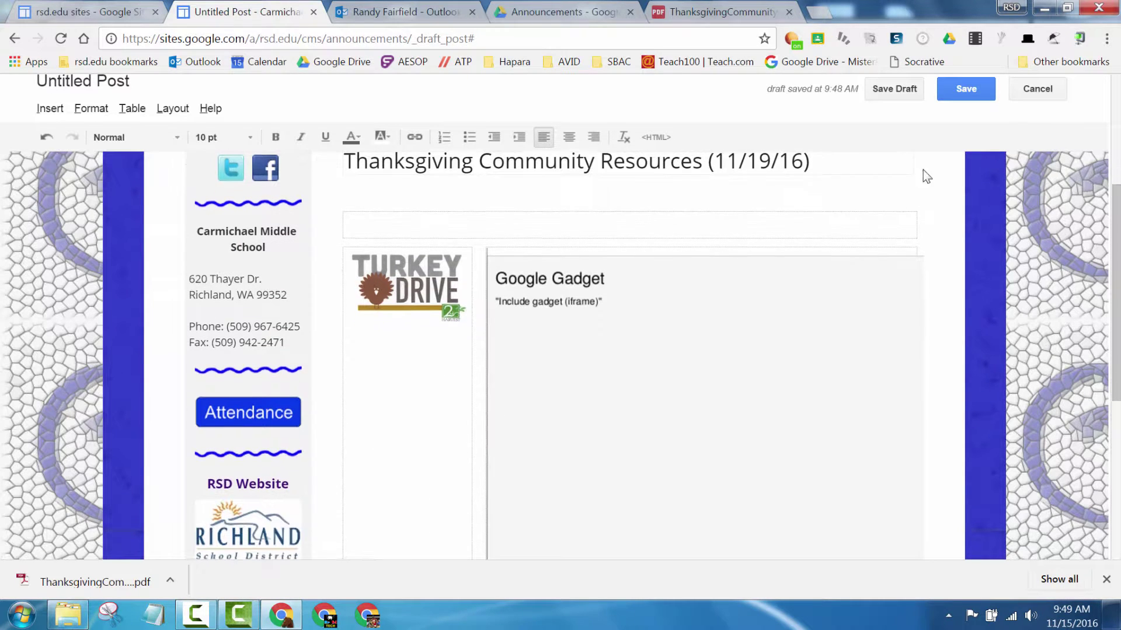
# Save the announcement and review the published Turkey Drive image and embedded flyer.
pyautogui.click(952, 88)
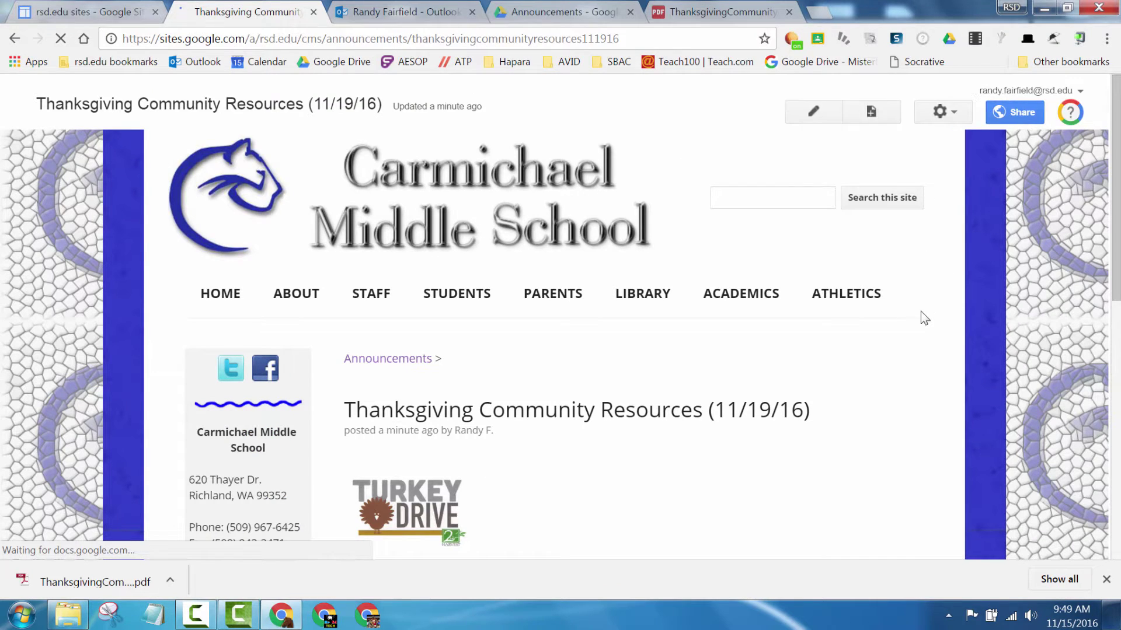
pyautogui.scroll(-5, 933, 327)
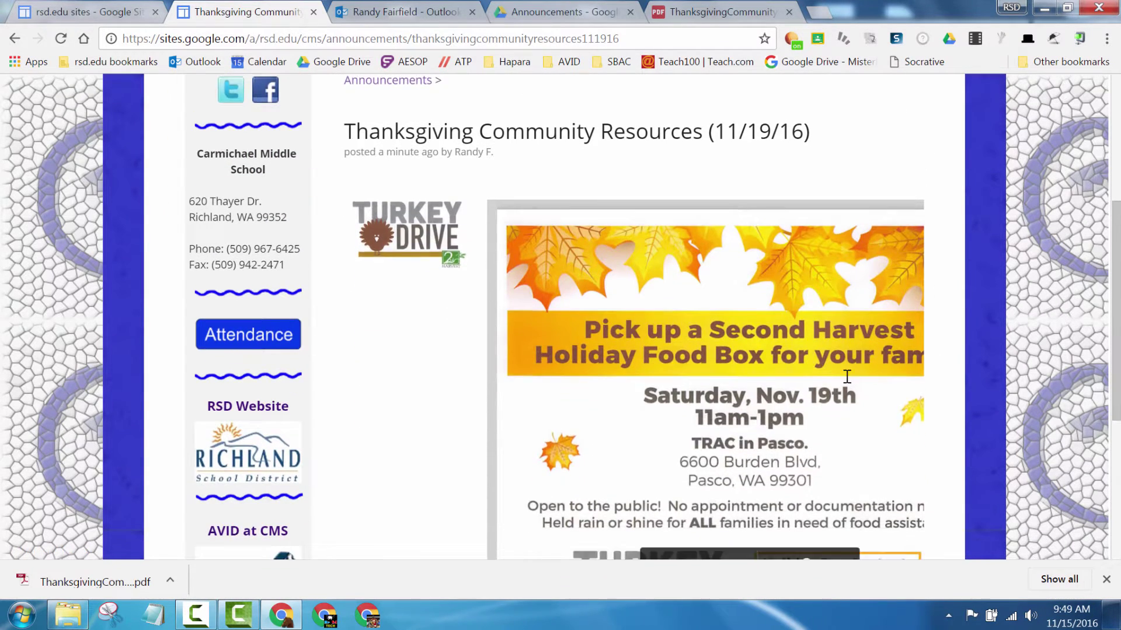
pyautogui.scroll(-2, 788, 385)
pyautogui.scroll(5, 876, 366)
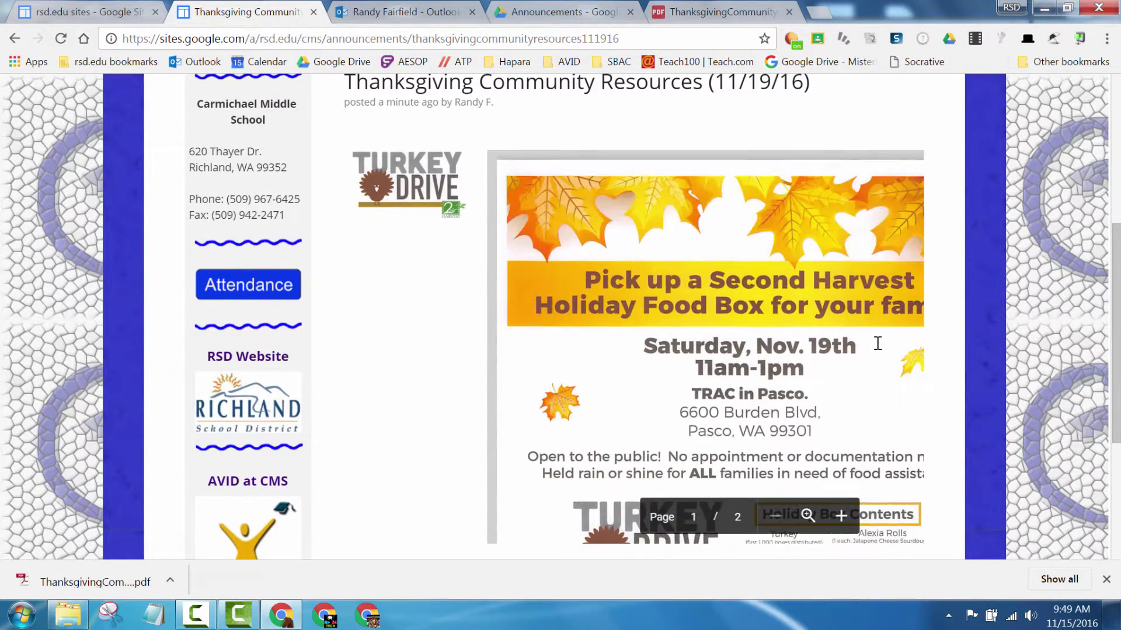
pyautogui.scroll(1, 842, 205)
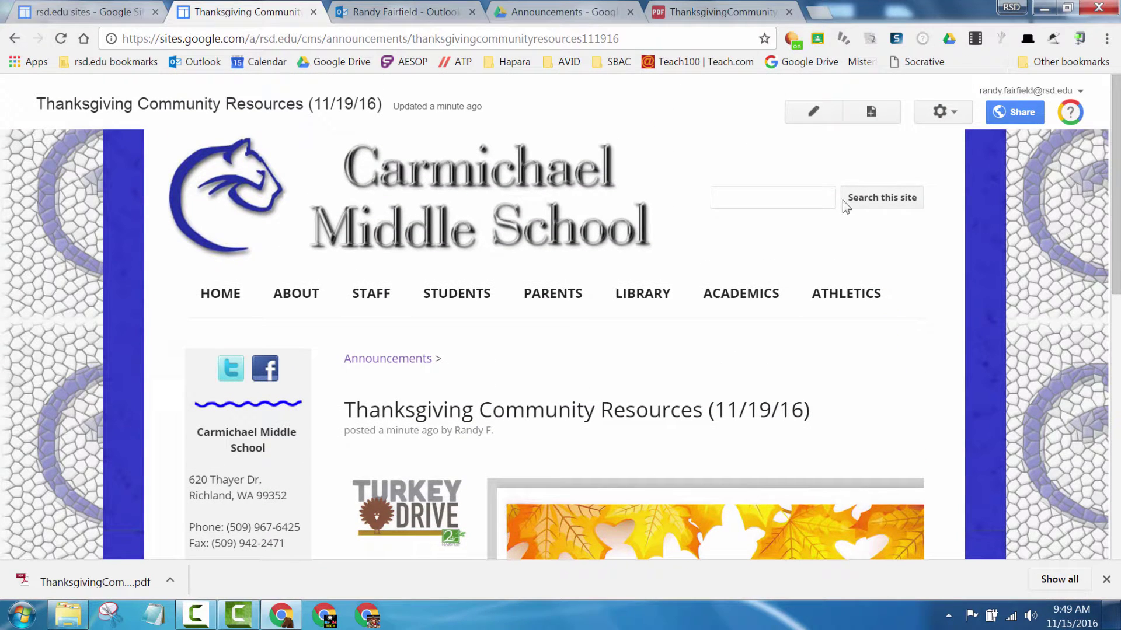
# Set the embedded flyer gadget's width to 600 pixels and save the post.
pyautogui.click(819, 120)
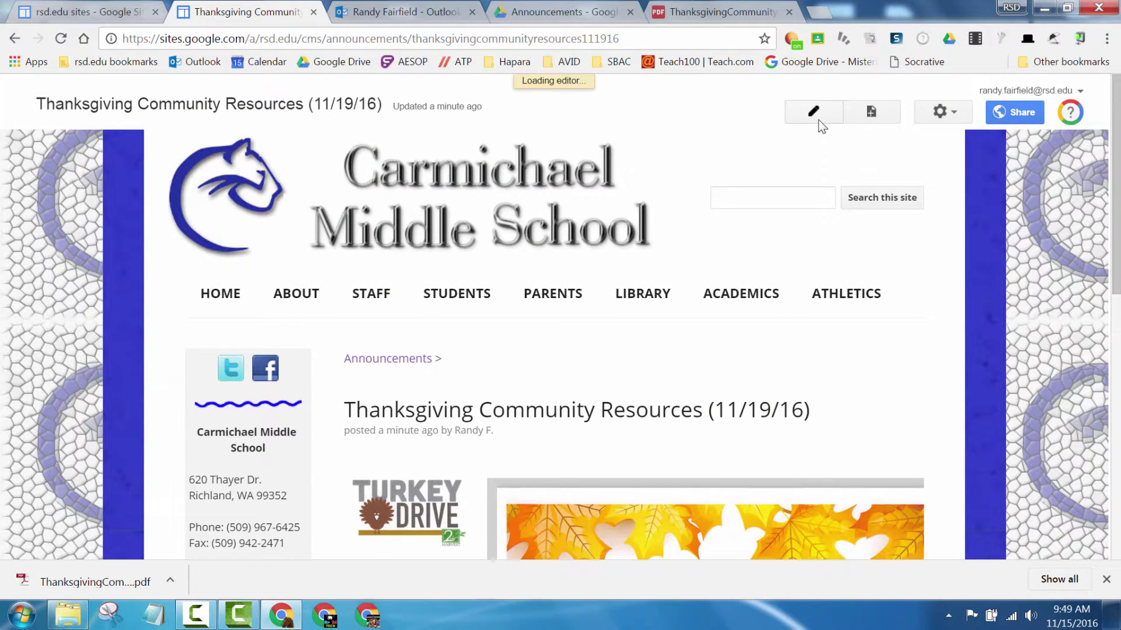
pyautogui.scroll(-5, 800, 348)
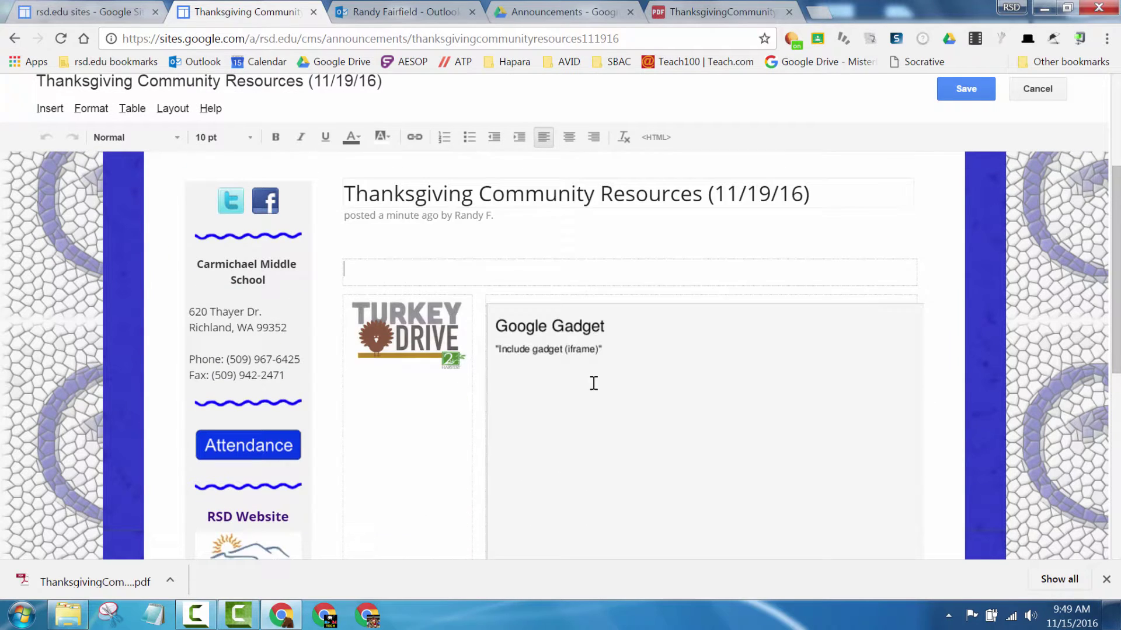
pyautogui.click(523, 303)
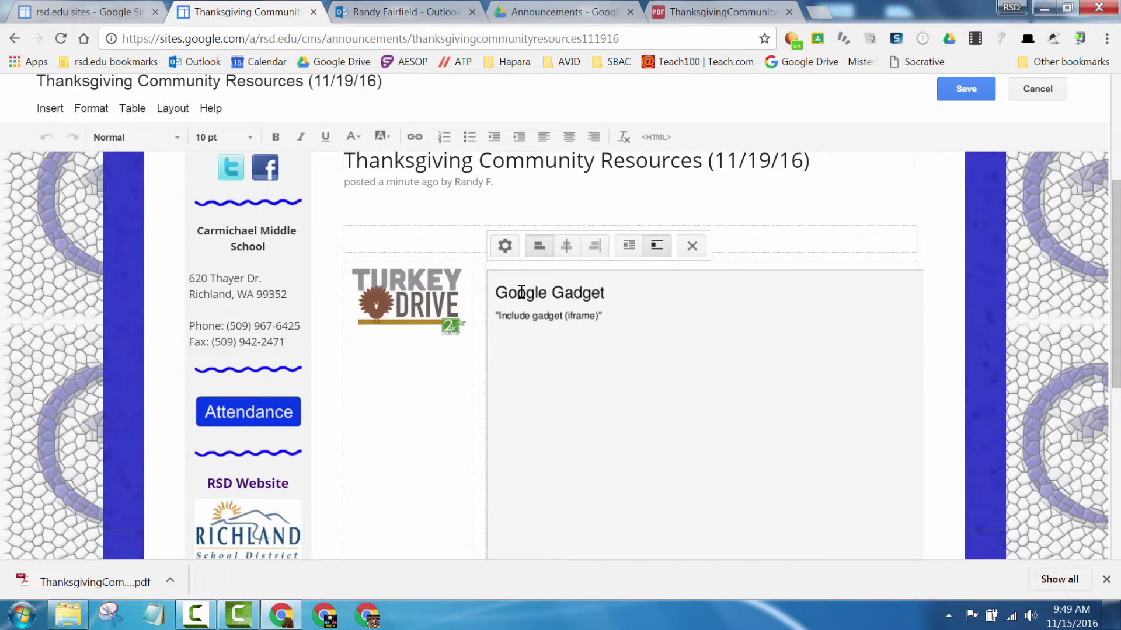
pyautogui.click(507, 250)
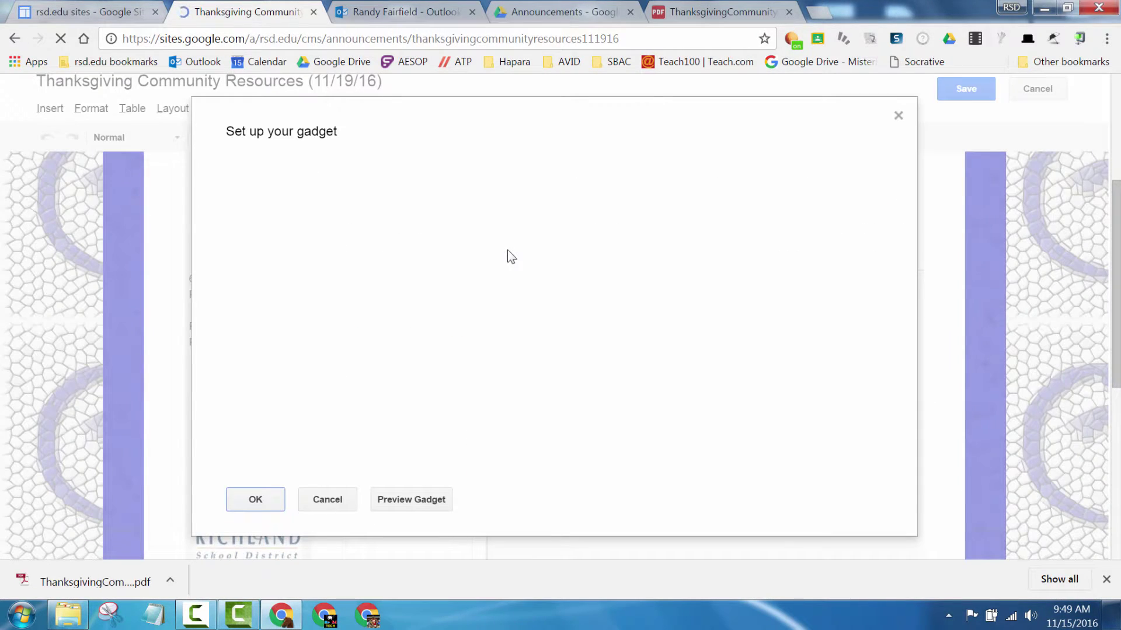
pyautogui.moveTo(299, 262); pyautogui.dragTo(298, 264)
pyautogui.write('00')
pyautogui.click(319, 266)
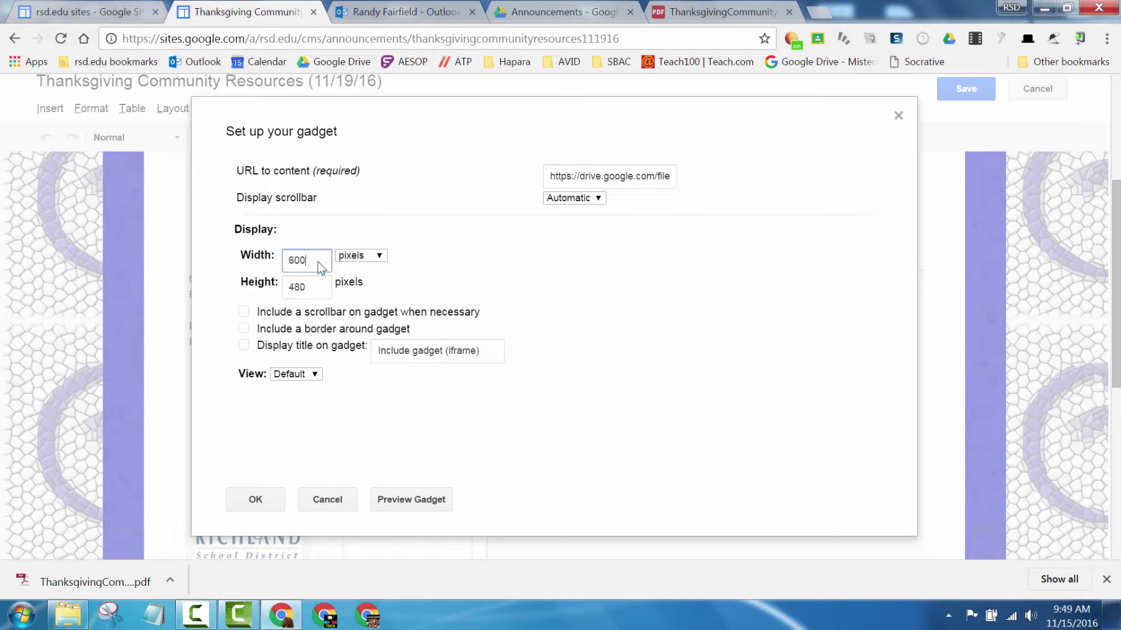
pyautogui.click(257, 500)
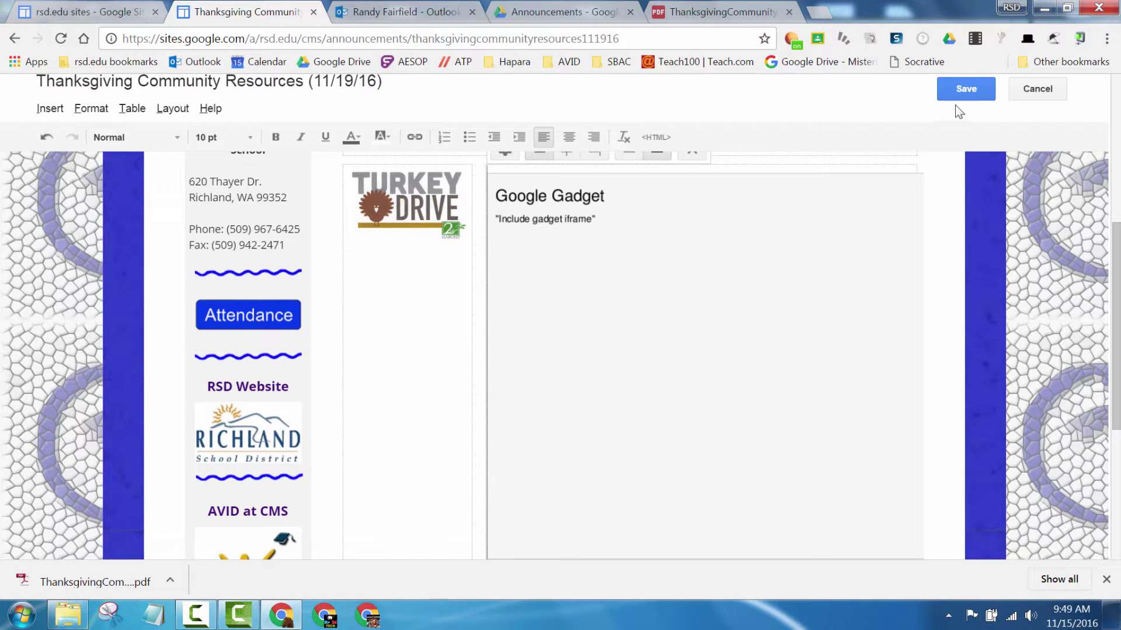
pyautogui.click(956, 97)
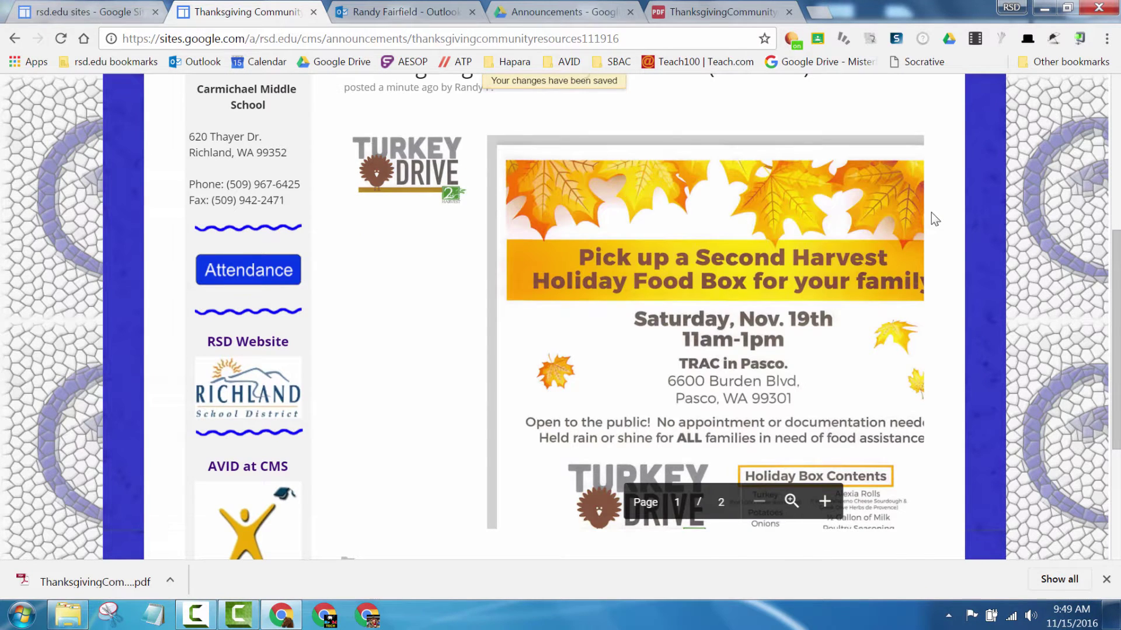
pyautogui.scroll(-2, 931, 213)
pyautogui.scroll(6, 928, 204)
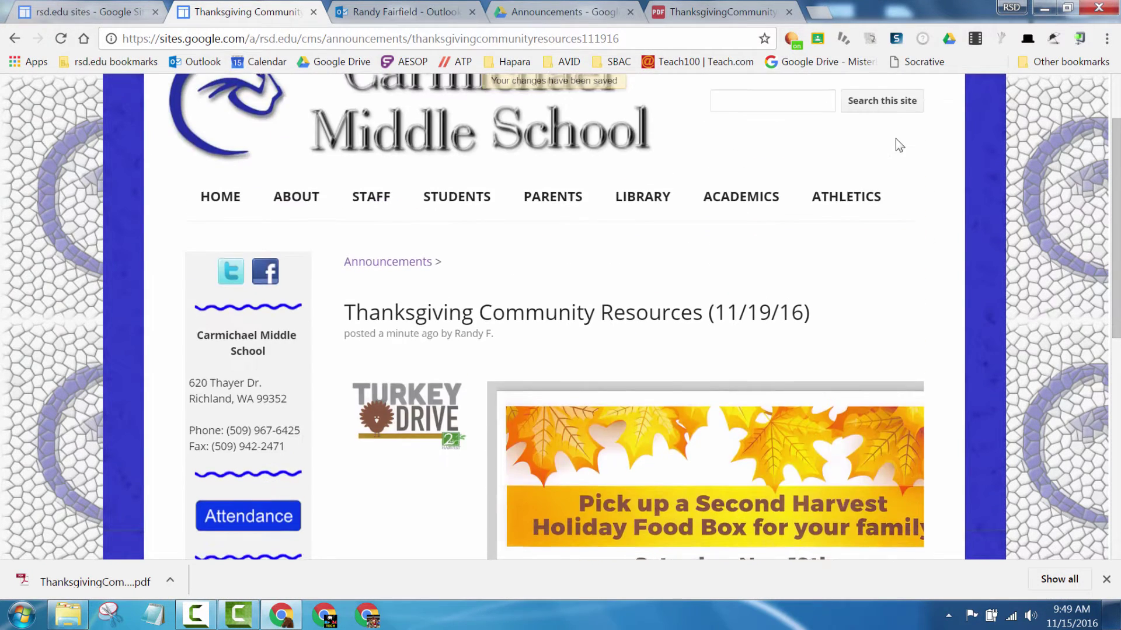
pyautogui.scroll(2, 899, 145)
# Narrow the flyer gadget's width to 500 pixels and save again.
pyautogui.click(813, 107)
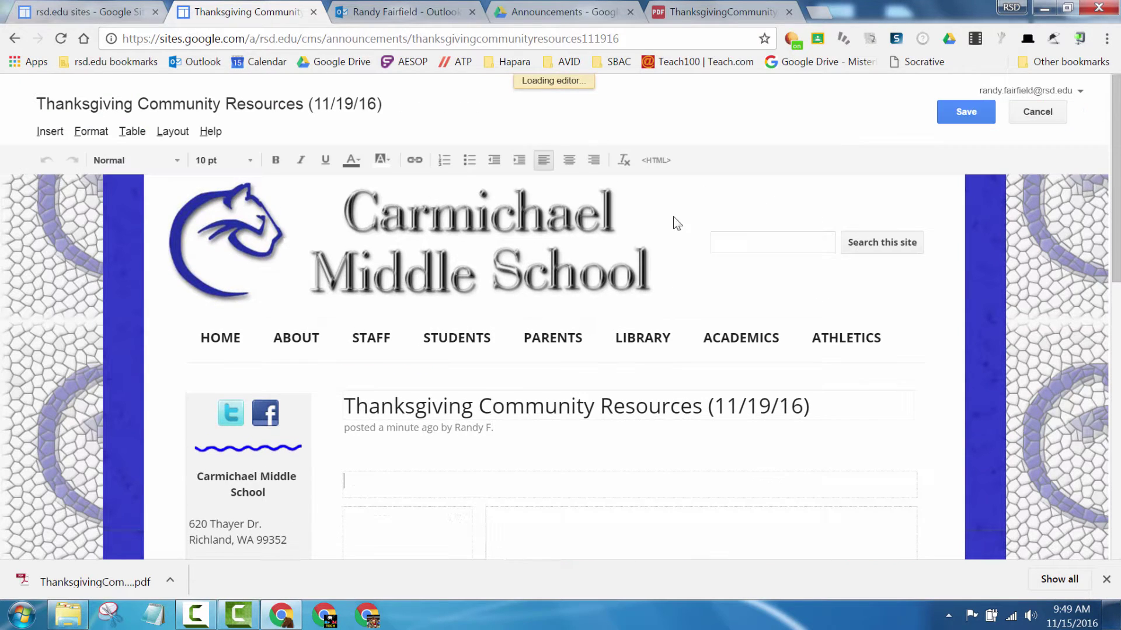
pyautogui.click(510, 523)
pyautogui.click(506, 497)
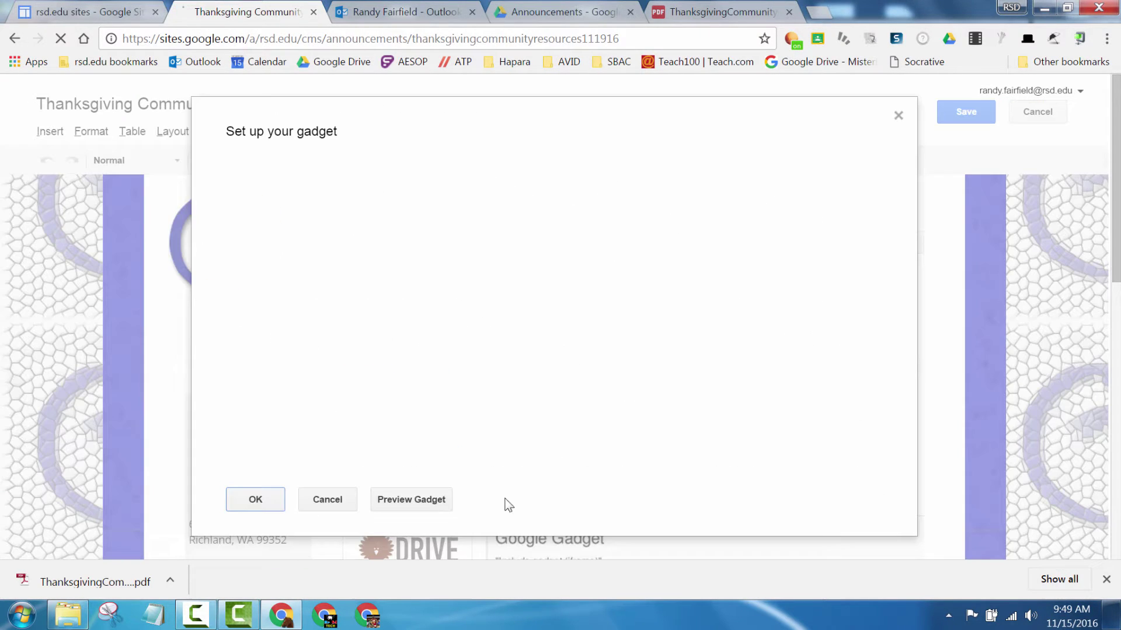
pyautogui.click(304, 258)
pyautogui.press('BackSpace')
pyautogui.write('5')
pyautogui.click(255, 499)
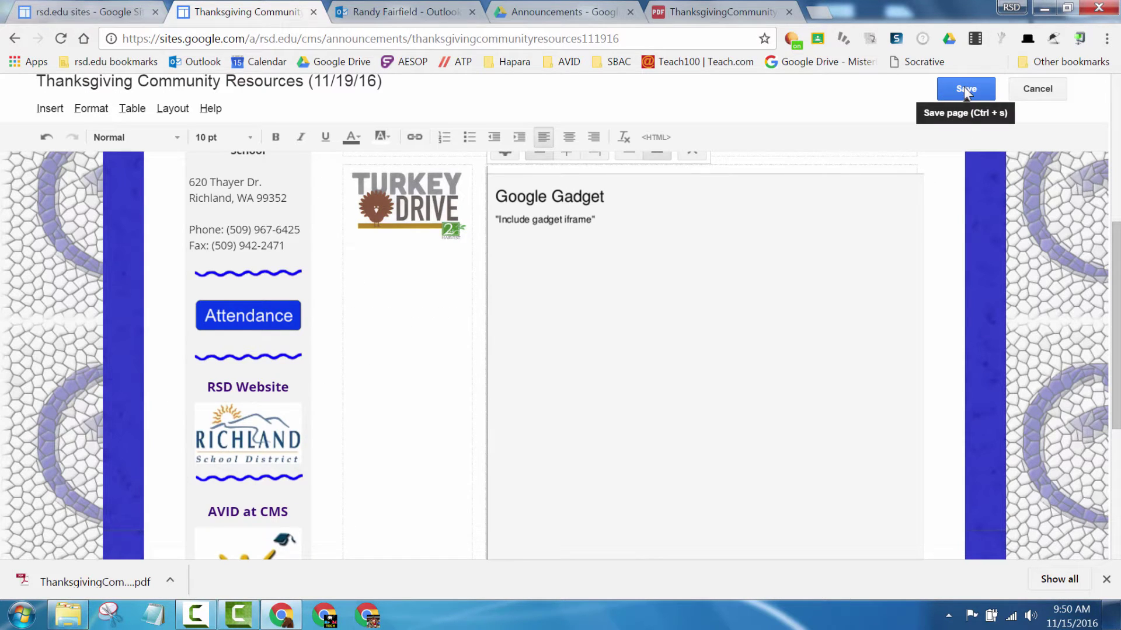
pyautogui.click(964, 88)
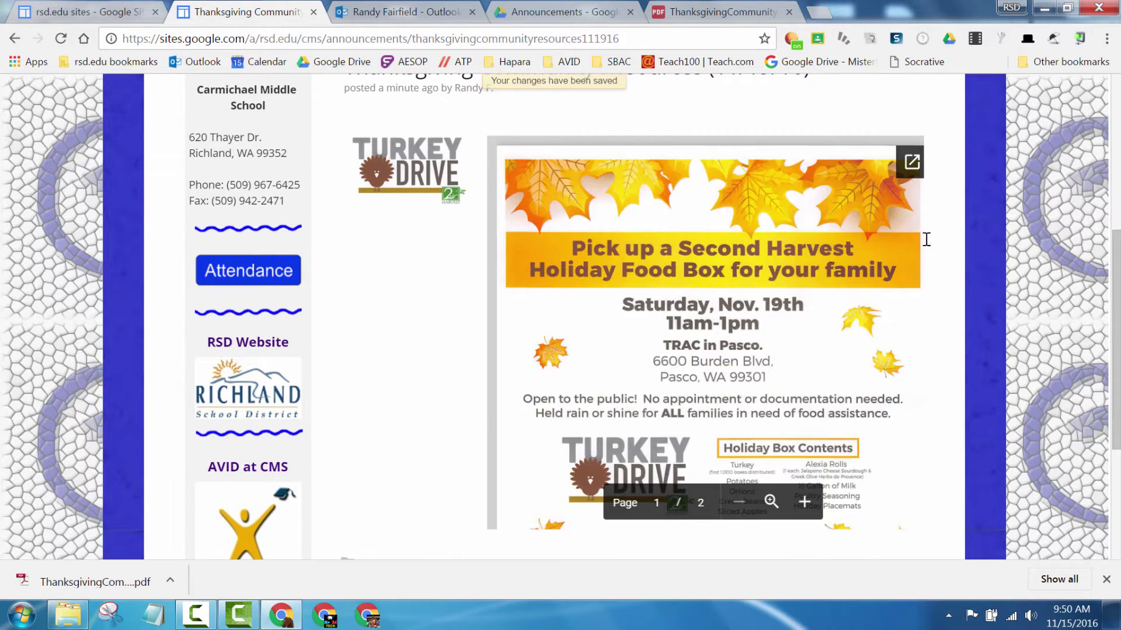
pyautogui.scroll(-7, 949, 266)
pyautogui.scroll(9, 948, 265)
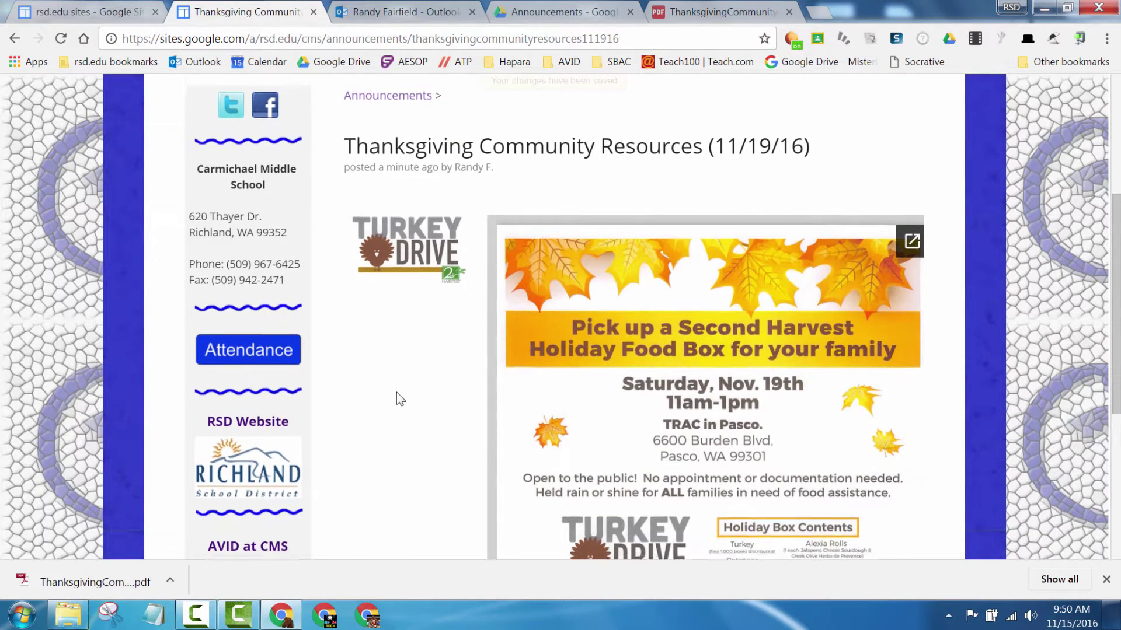
pyautogui.scroll(-3, 397, 400)
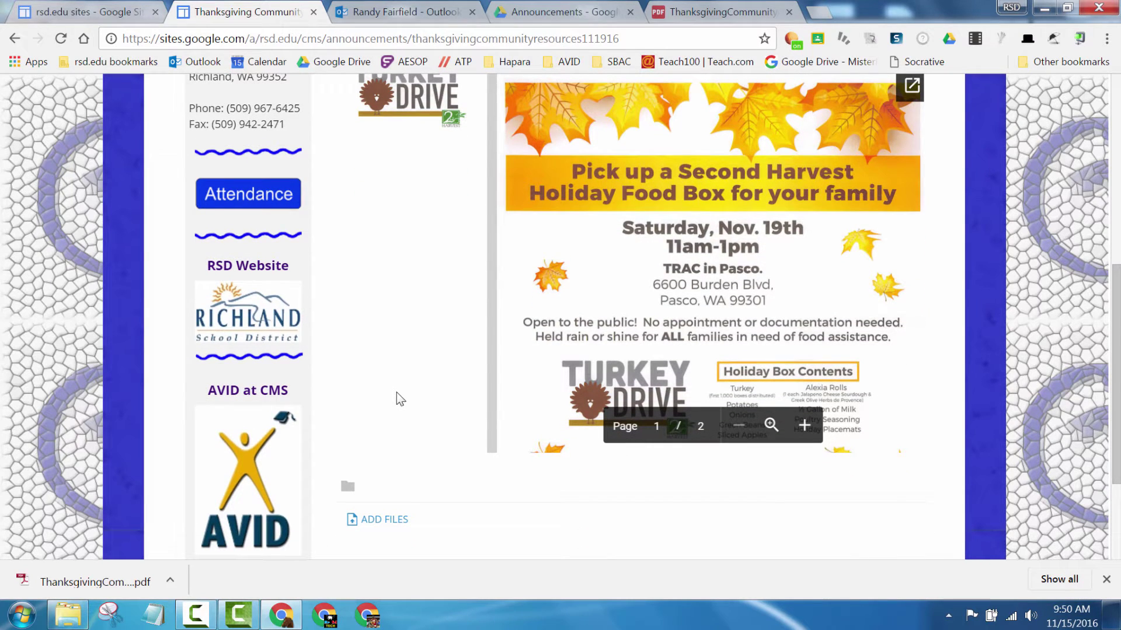
pyautogui.scroll(-4, 904, 272)
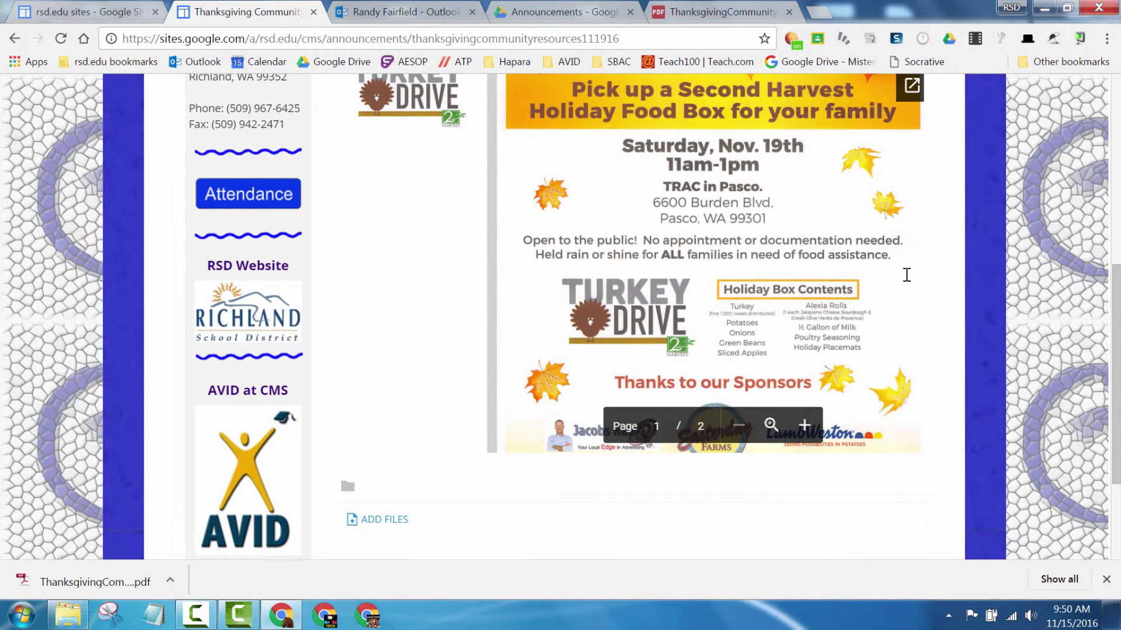
pyautogui.scroll(-10, 904, 273)
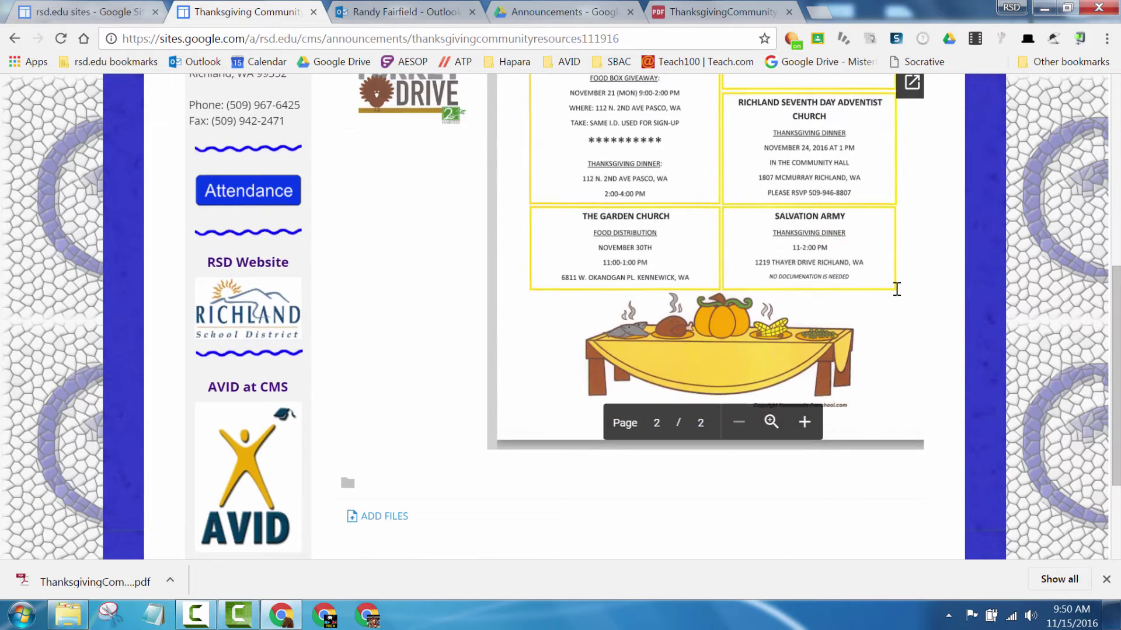
pyautogui.scroll(14, 884, 312)
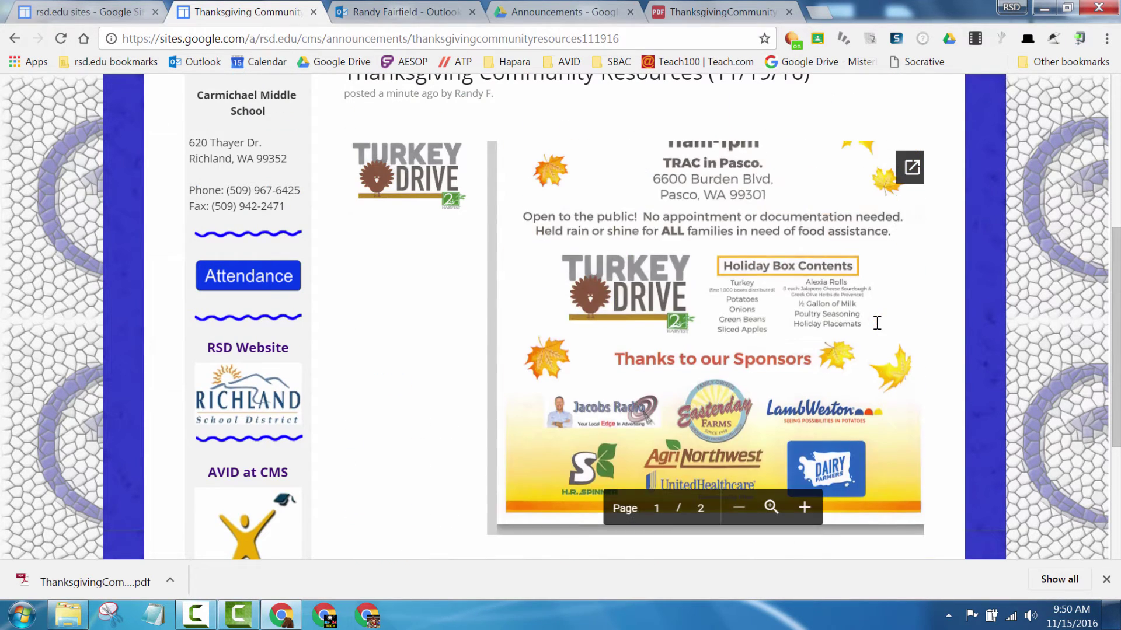
pyautogui.scroll(-4, 877, 323)
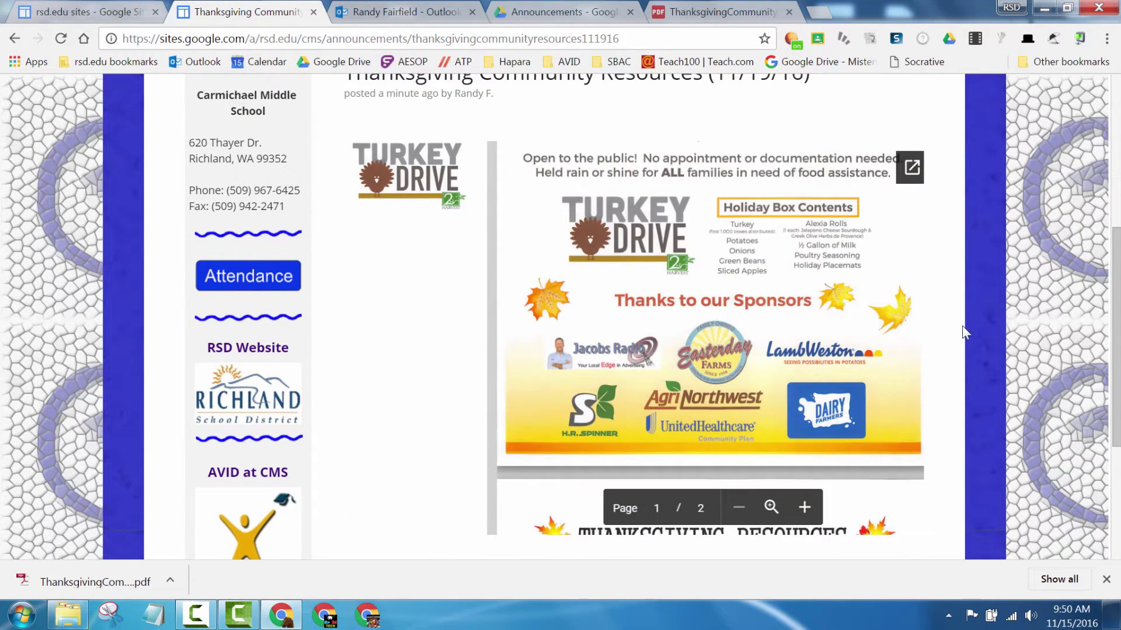
pyautogui.scroll(-4, 964, 331)
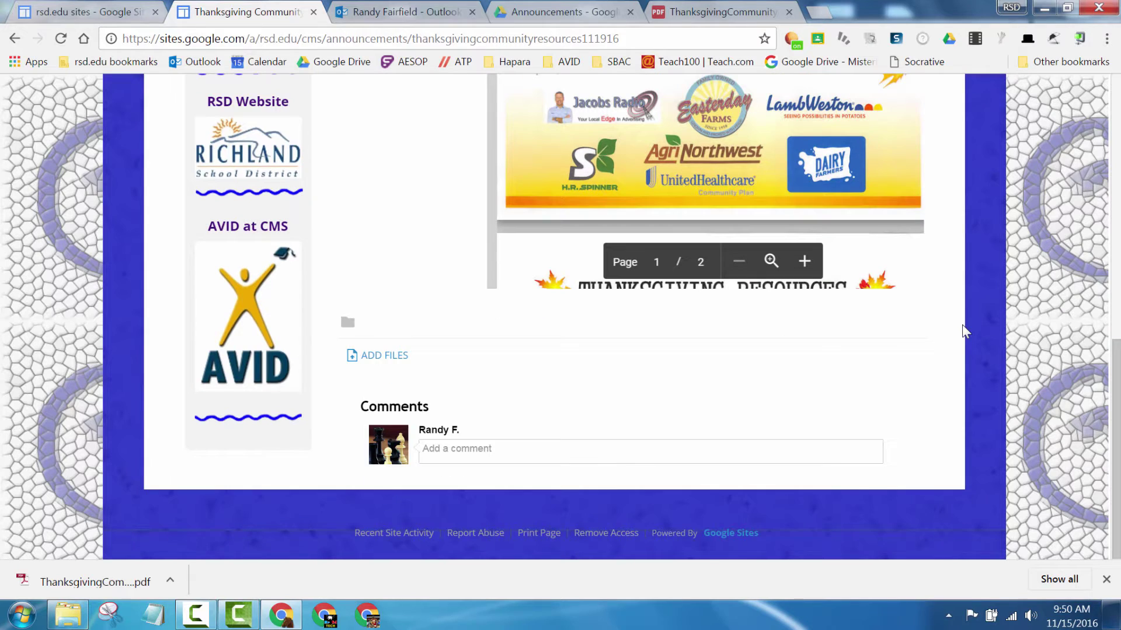
# Attach ThanksgivingCommunityResources.pdf to the post as a file.
pyautogui.click(389, 356)
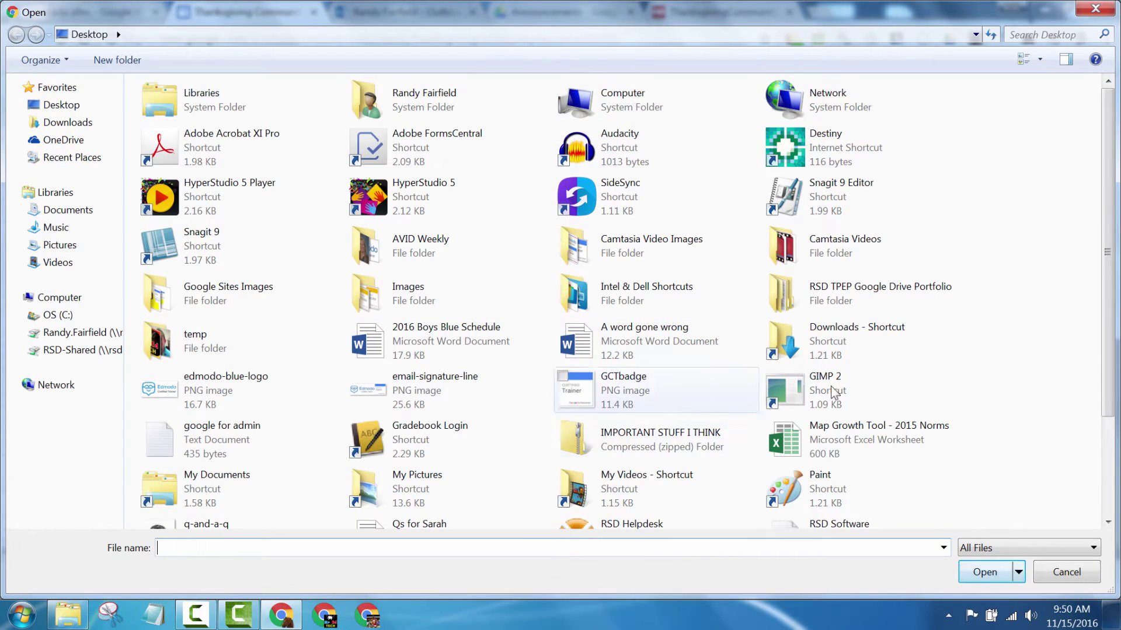
pyautogui.scroll(-3, 1095, 276)
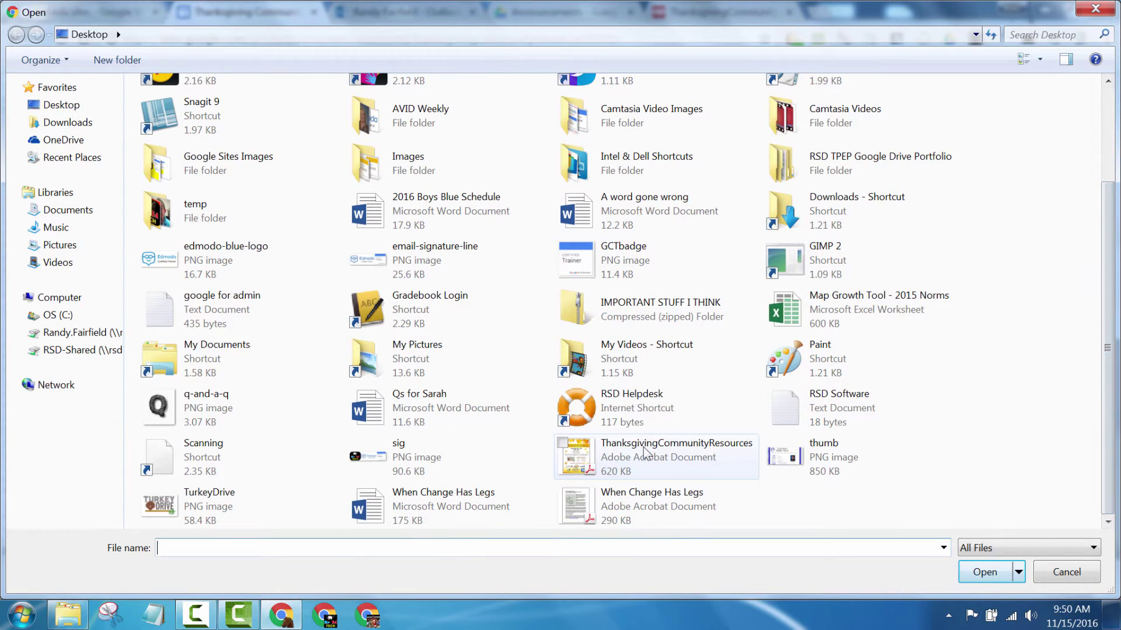
pyautogui.doubleClick(648, 454)
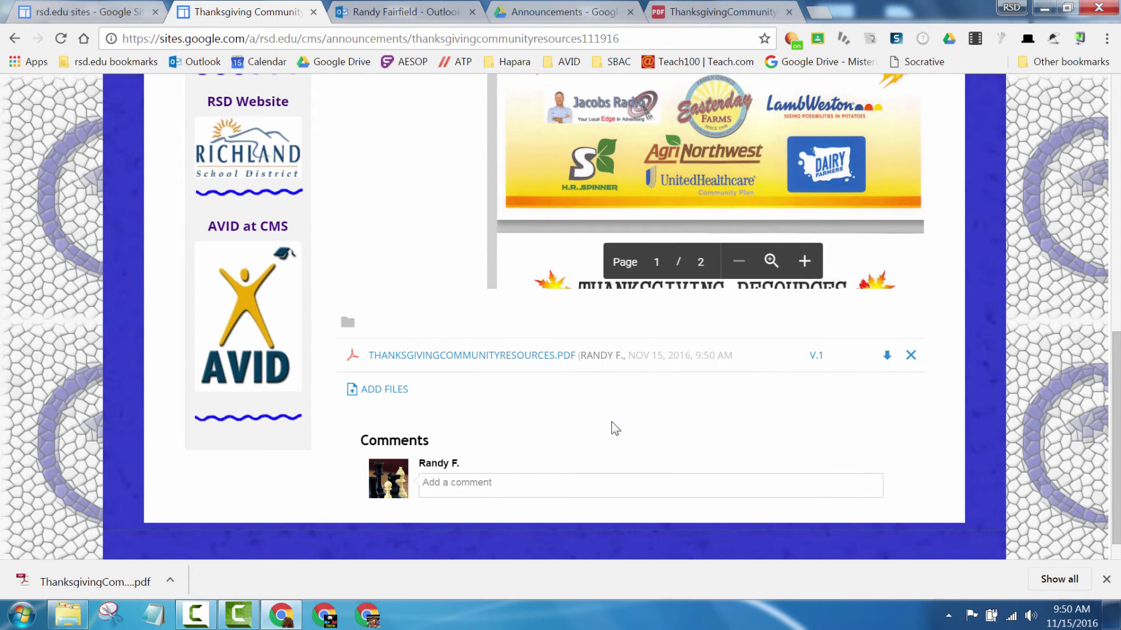
pyautogui.scroll(15, 615, 447)
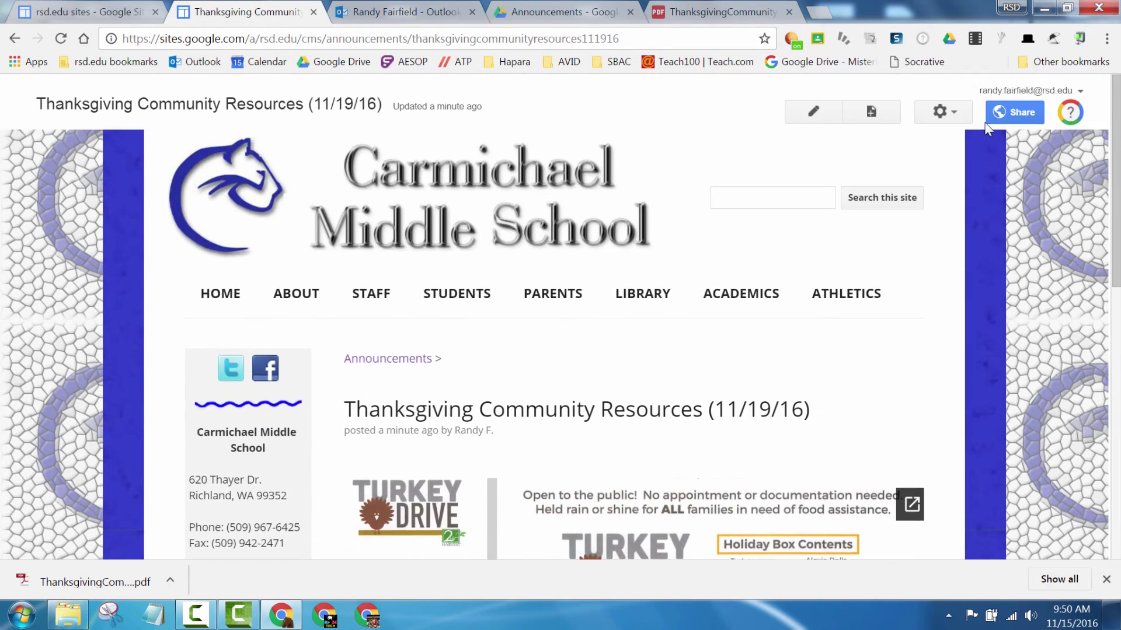